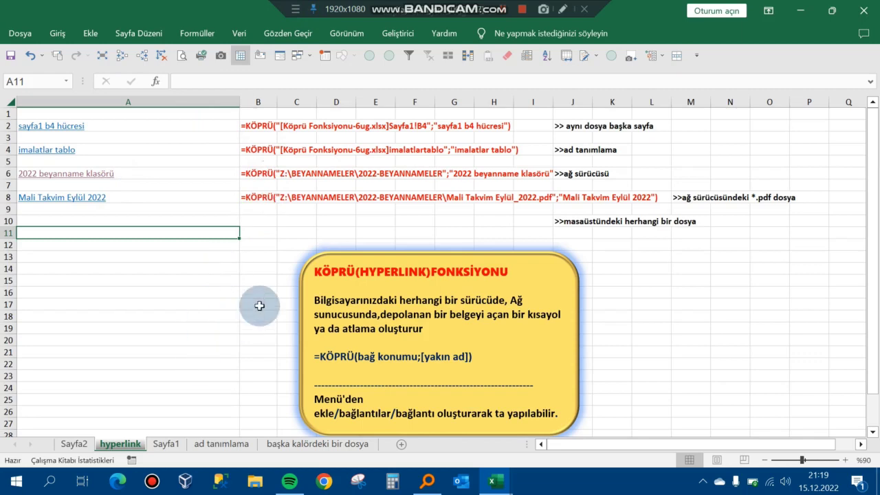
Go from Sayfa1 to the Sayfa2 sheet that lists the sample KÖPRÜ formulas.
left_click(164, 449)
left_click(83, 444)
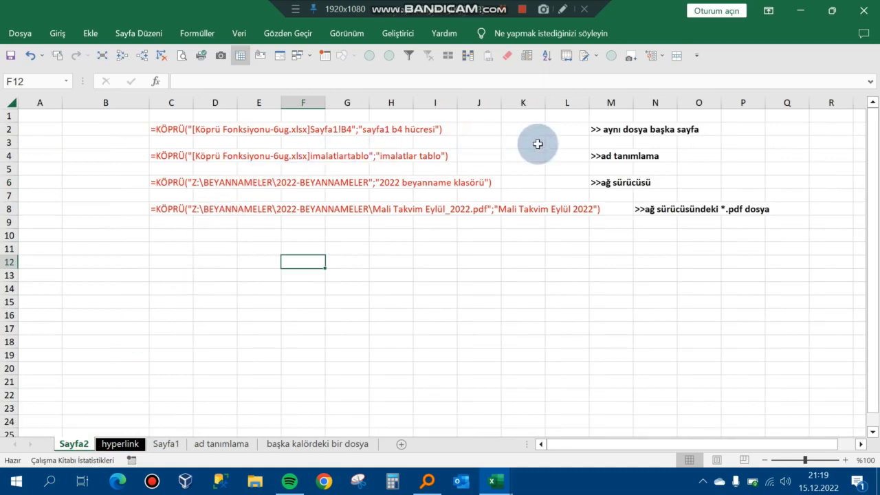
left_click(198, 260)
left_click(69, 130)
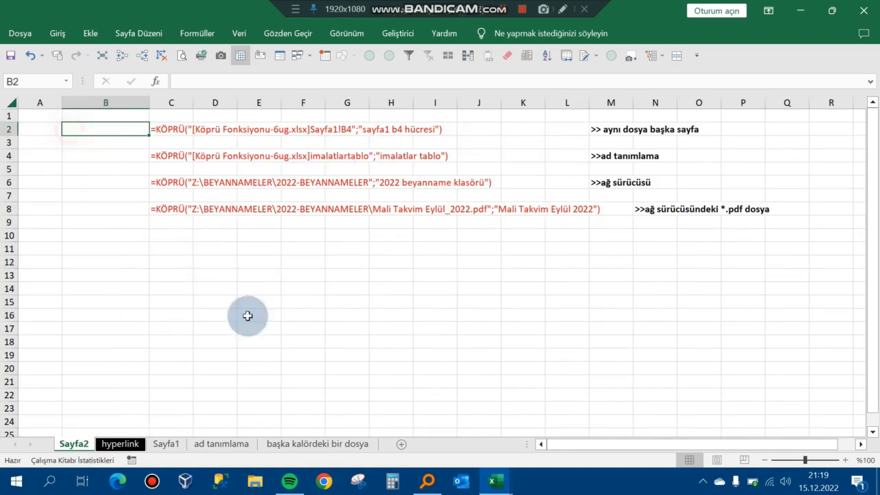
left_click(265, 262)
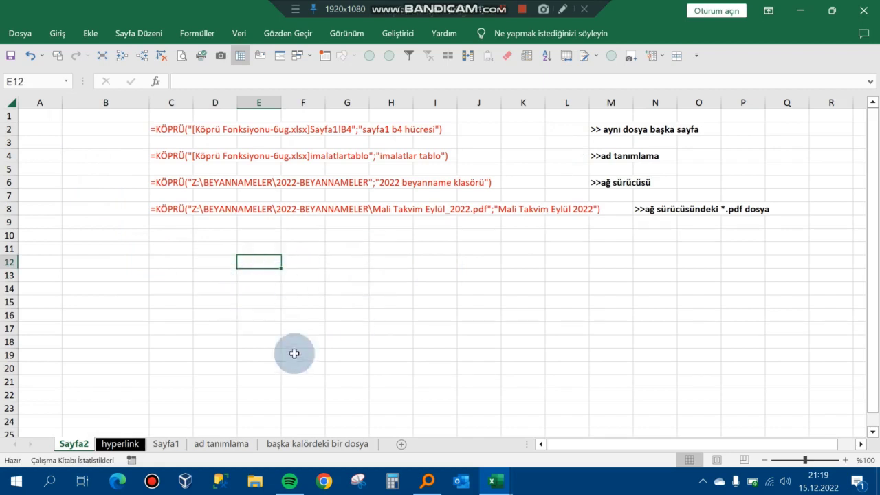
left_click(169, 449)
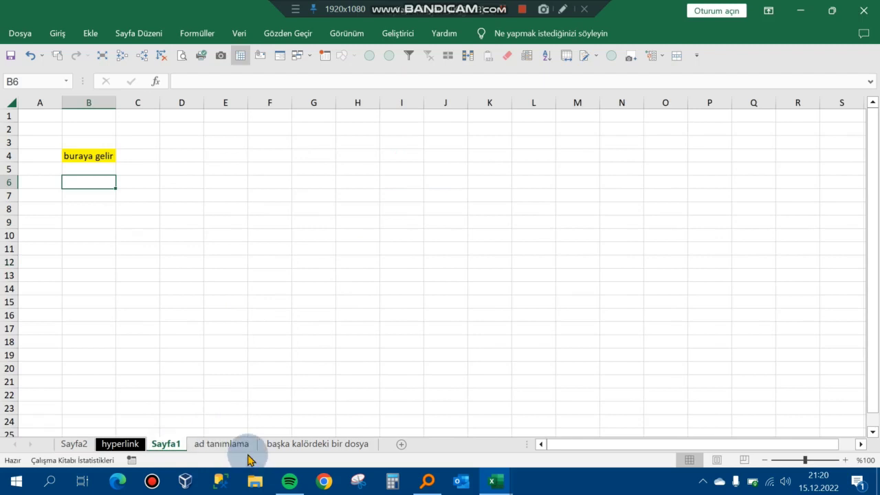
left_click(72, 444)
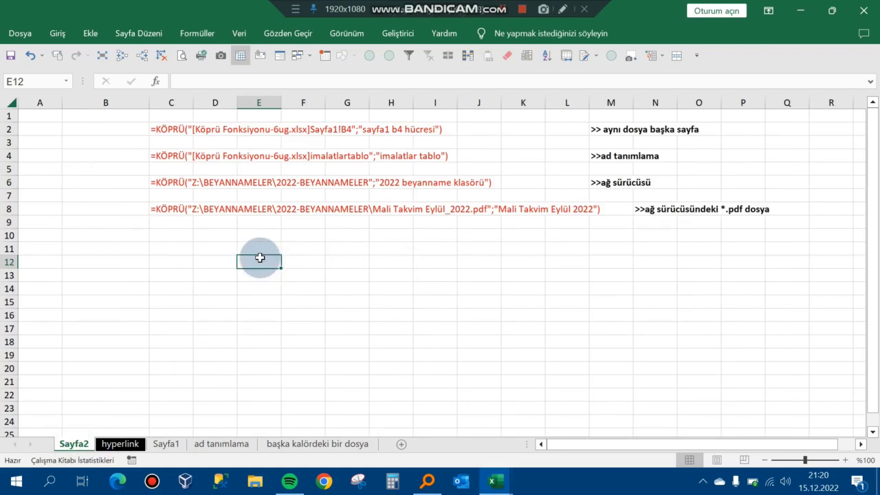
In B2, start =KÖPRÜ("[Köprü Fonksiyonu-6ug.xlsx] as the link location.
left_click(67, 128)
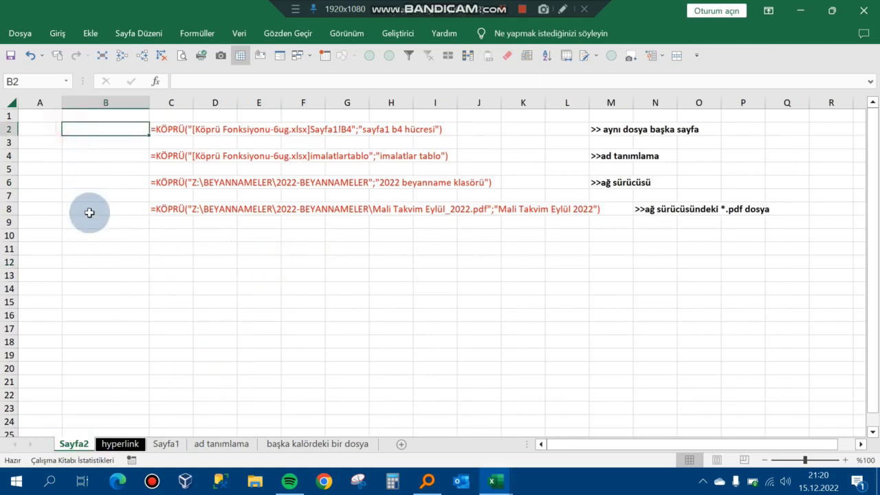
key("F2")
type("=k")
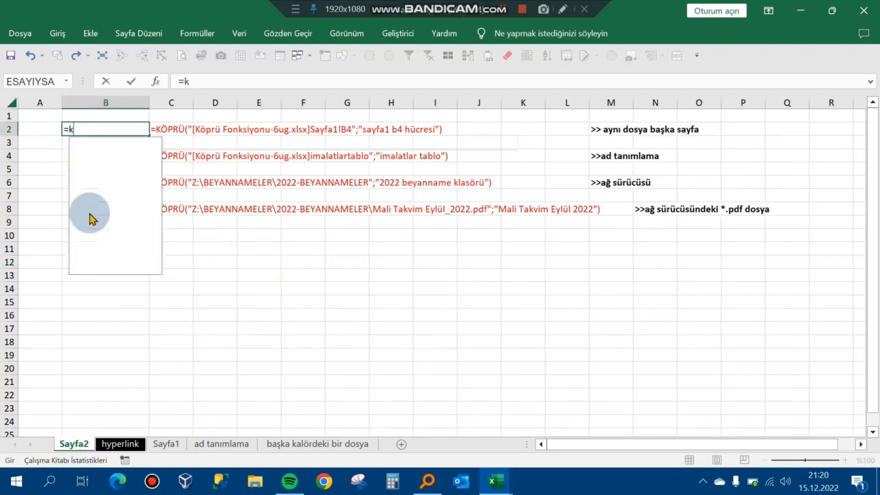
type("öprü")
key("Tab")
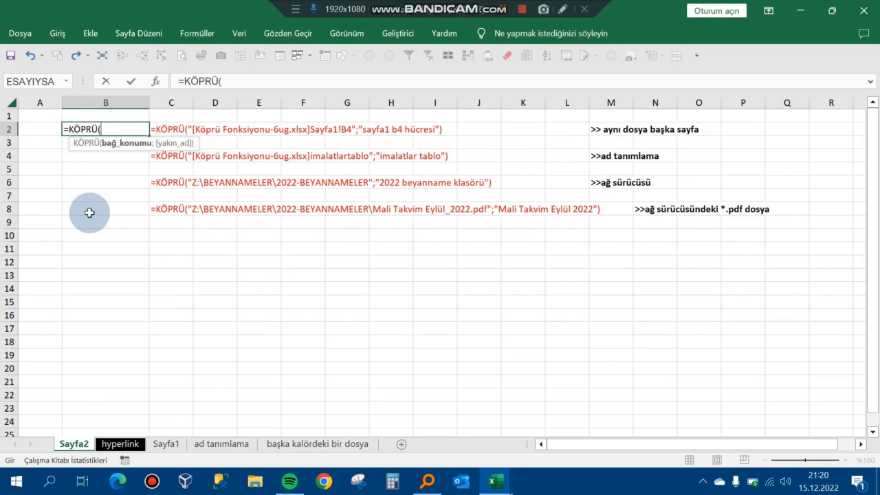
type("\"")
type("[")
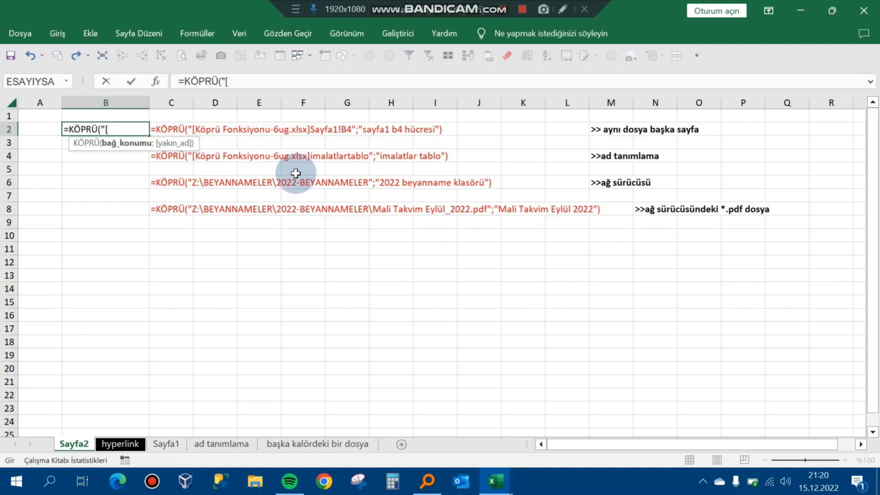
type("Köp")
type("rü")
type(" Fon")
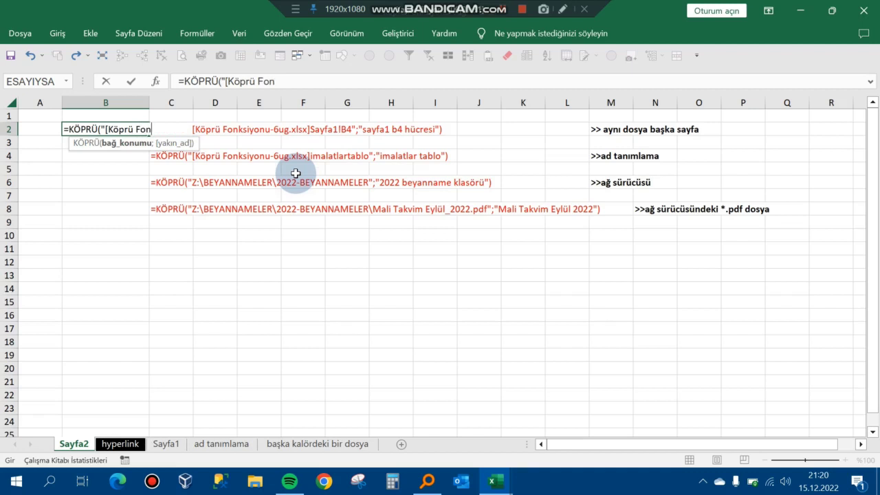
type("ksiyo")
type("nu-")
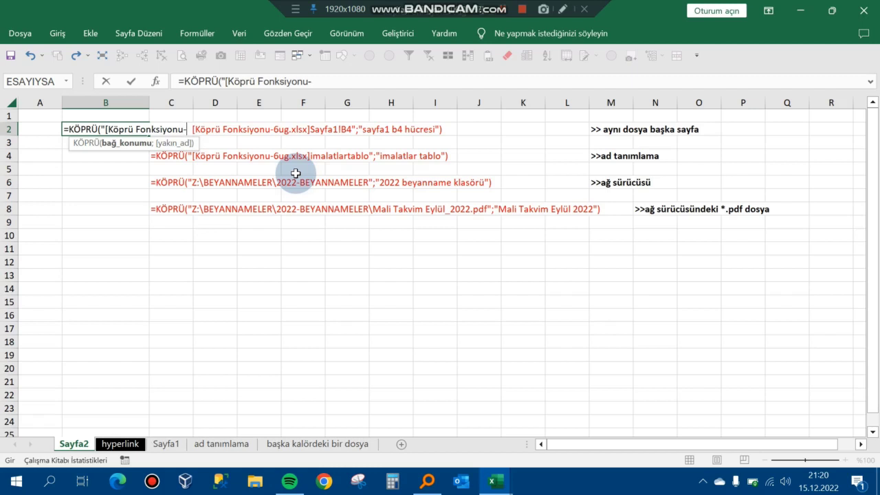
type("6ug")
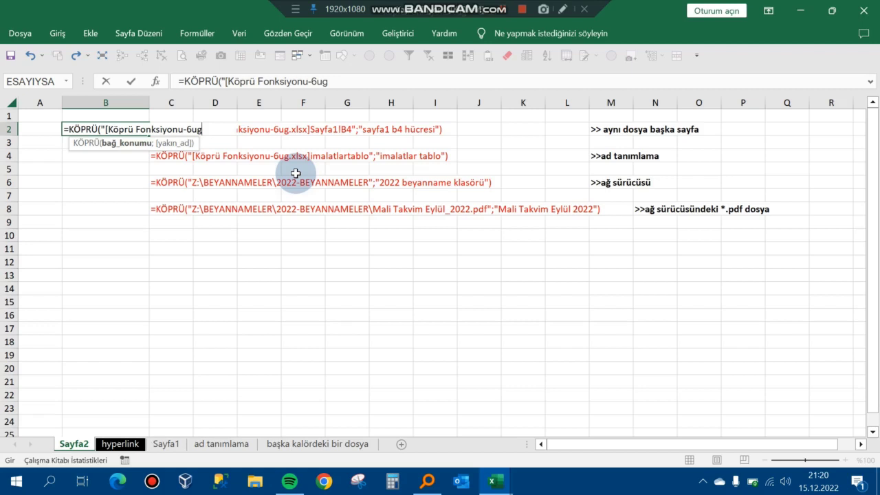
type(".")
type("x")
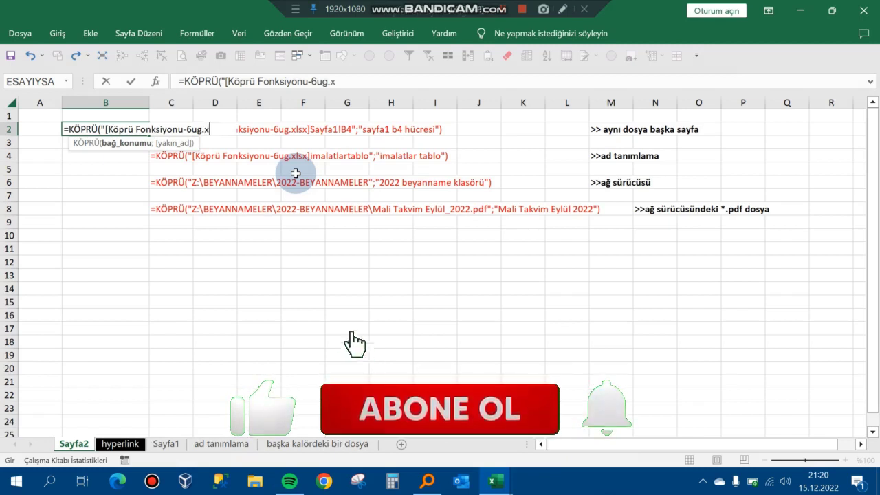
type("lsx")
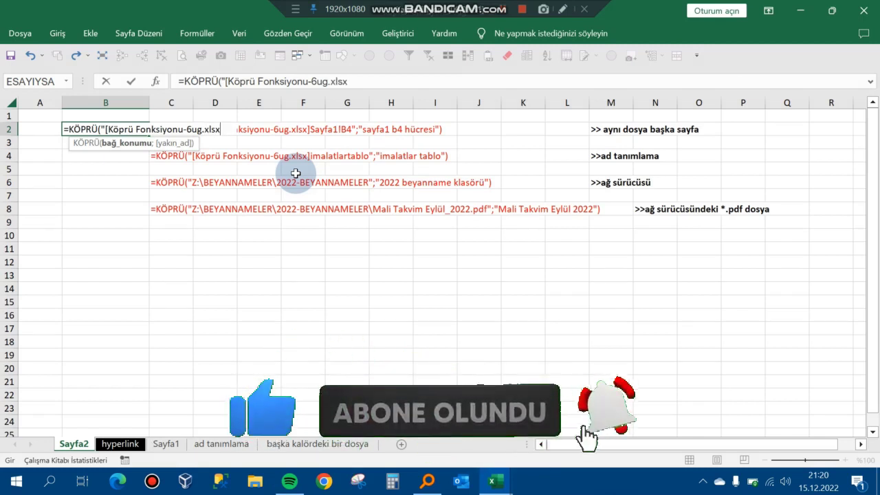
type("]")
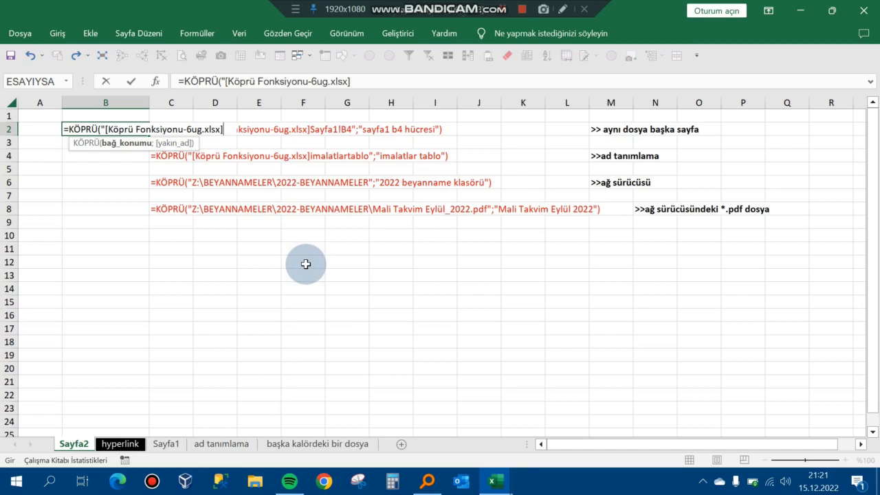
Finish the B2 link to Sayfa1!B6 with display text SAYFA1B6 and commit it.
type("S")
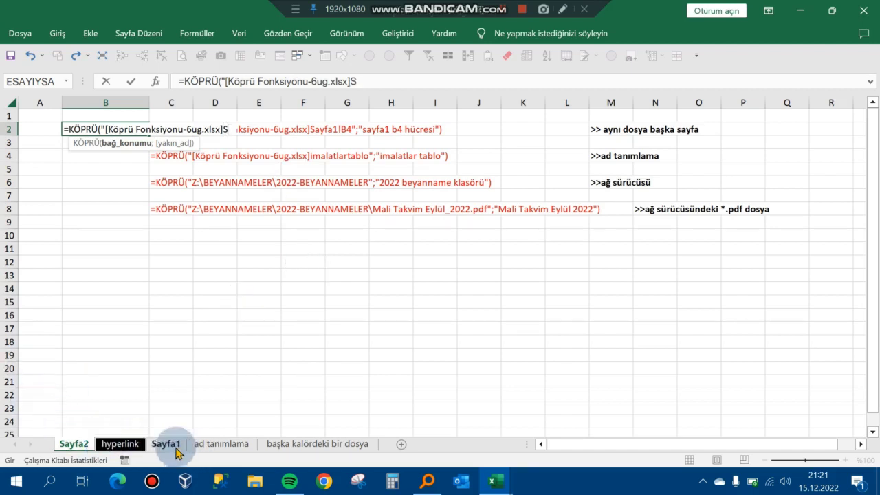
type("ay")
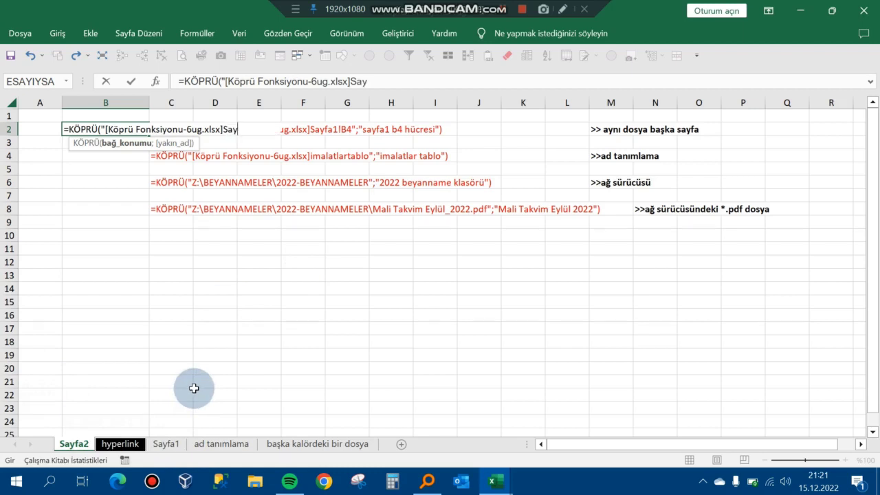
type("fa")
type("1")
type("!")
type("b")
type("6")
key("BackSpace")
key("BackSpace")
key("Caps_Lock")
type("B6")
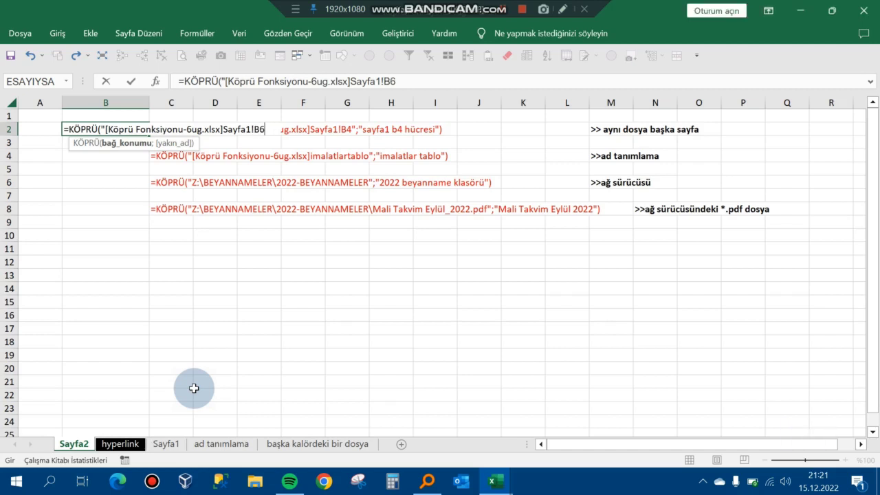
type("\"")
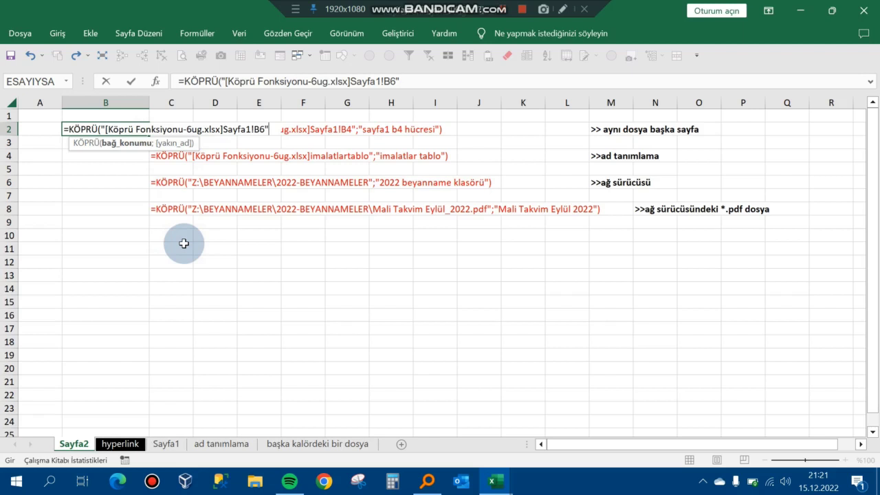
type(";\"")
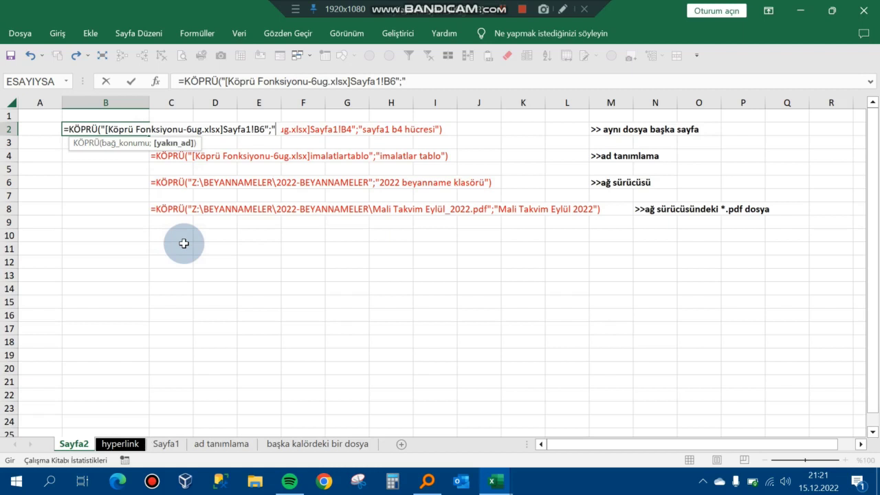
type("SAYFA")
key("BackSpace")
key("BackSpace")
key("BackSpace")
type("SAYFA")
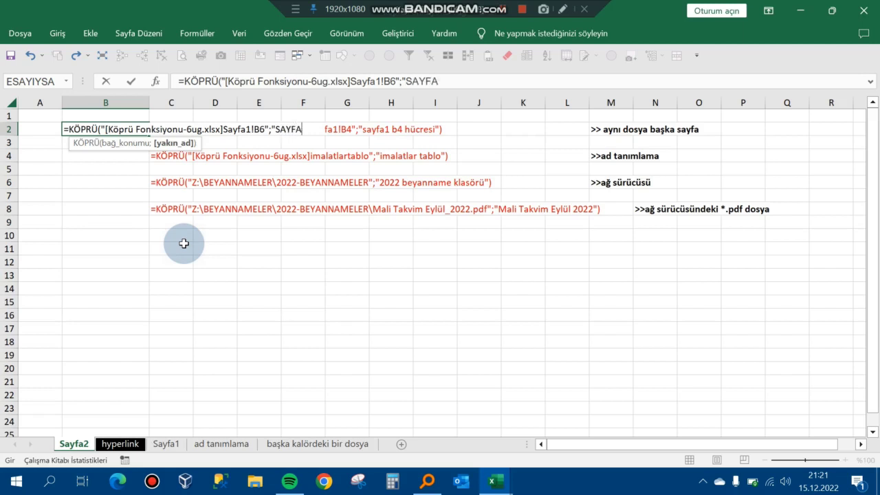
type("1")
type("B6")
type("\")")
key("ctrl+Return")
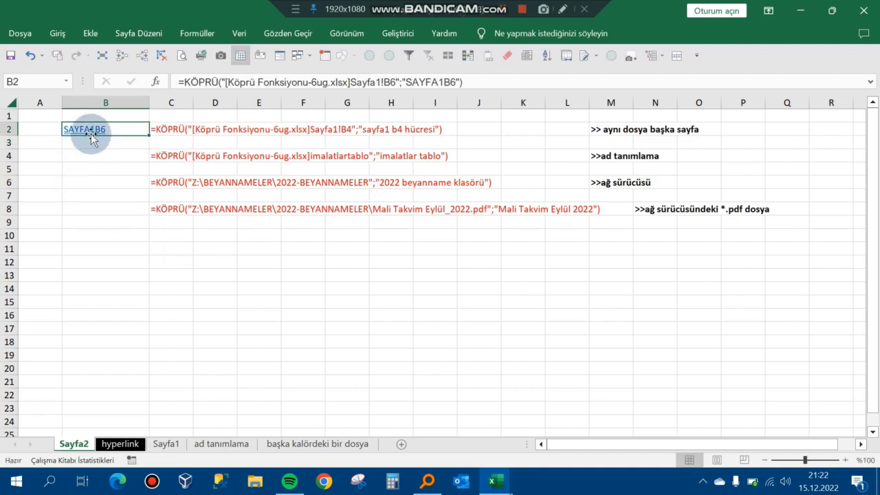
mouse_move(88, 131)
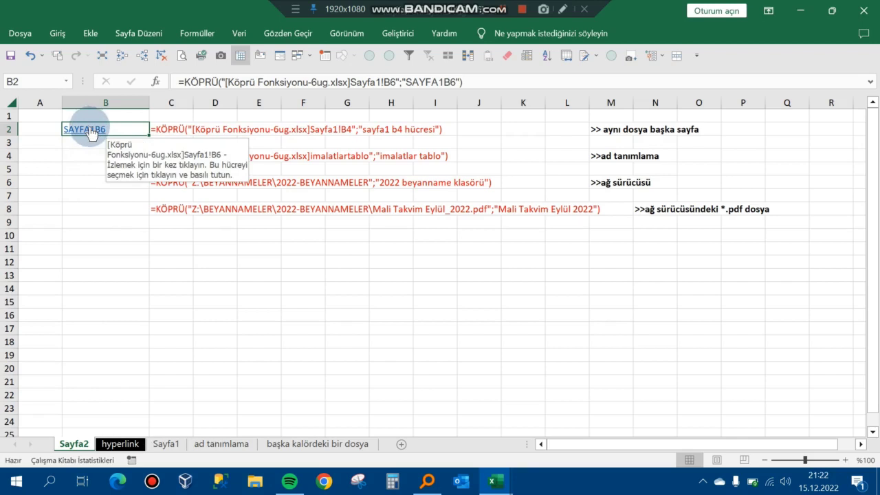
Test the B2 link to Sayfa1 B6, then return to Sayfa2 and select B4.
left_click(90, 130)
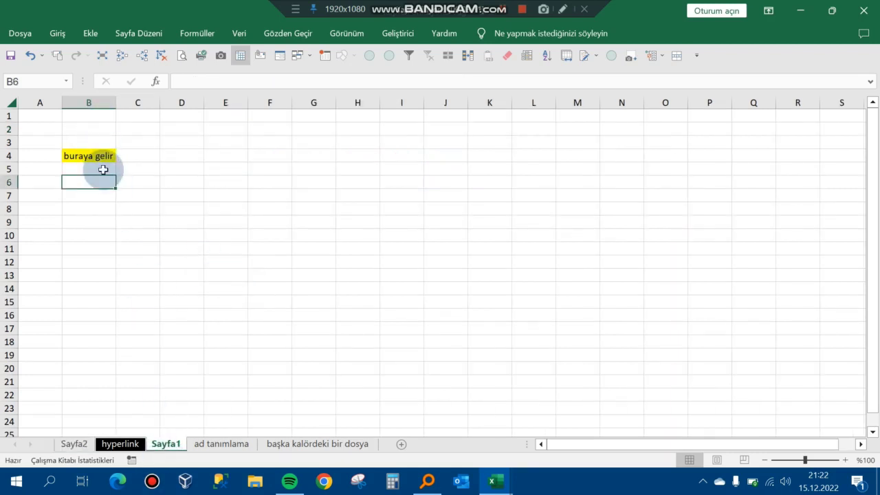
left_click(123, 444)
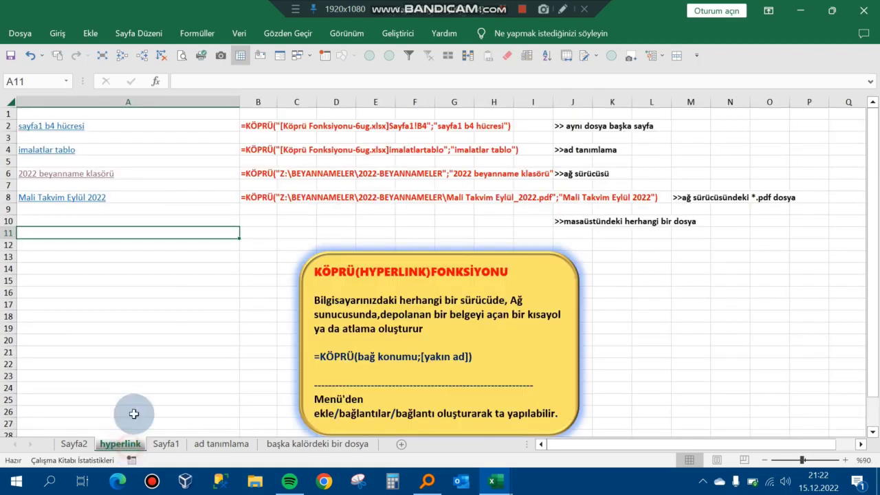
left_click(75, 444)
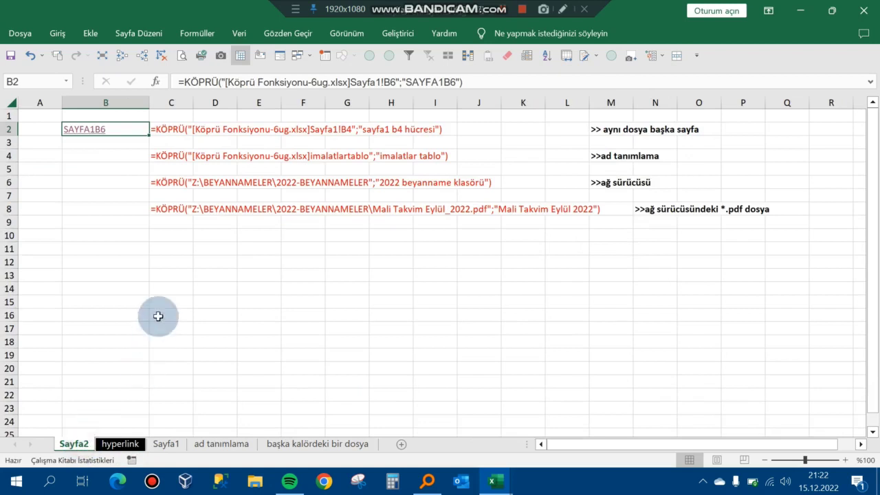
left_click(102, 151)
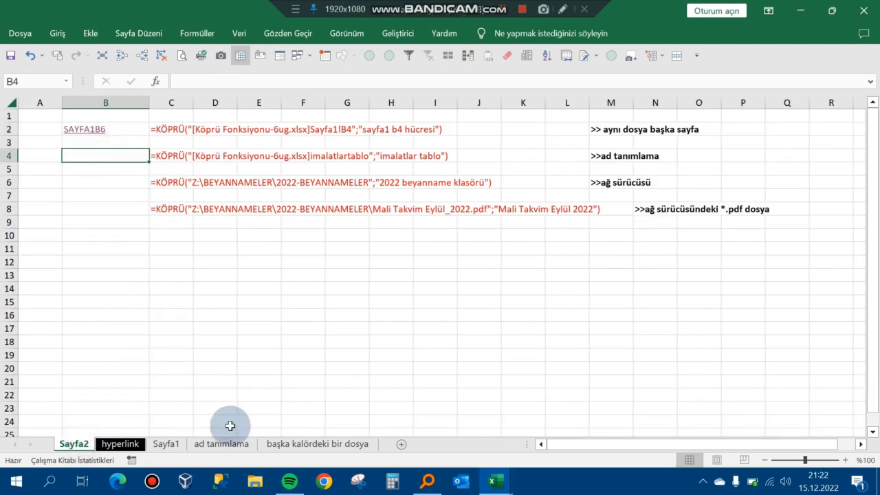
Look over the Sayfa1 and ad tanımlama sheets, then insert a new blank sheet Sayfa3.
left_click(168, 444)
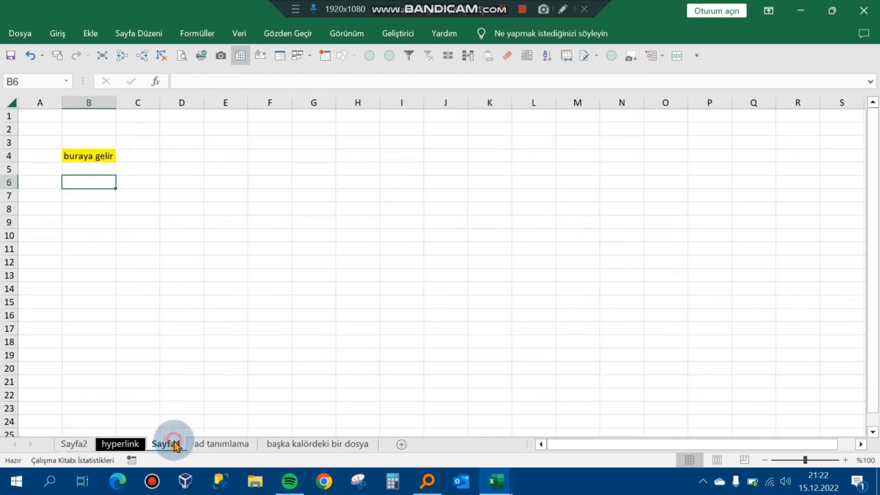
left_click(222, 446)
left_click(341, 183)
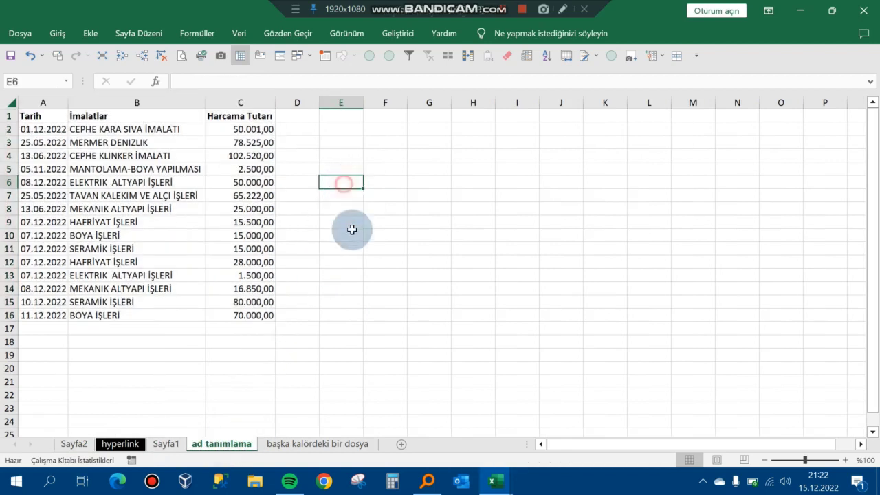
left_click(192, 222)
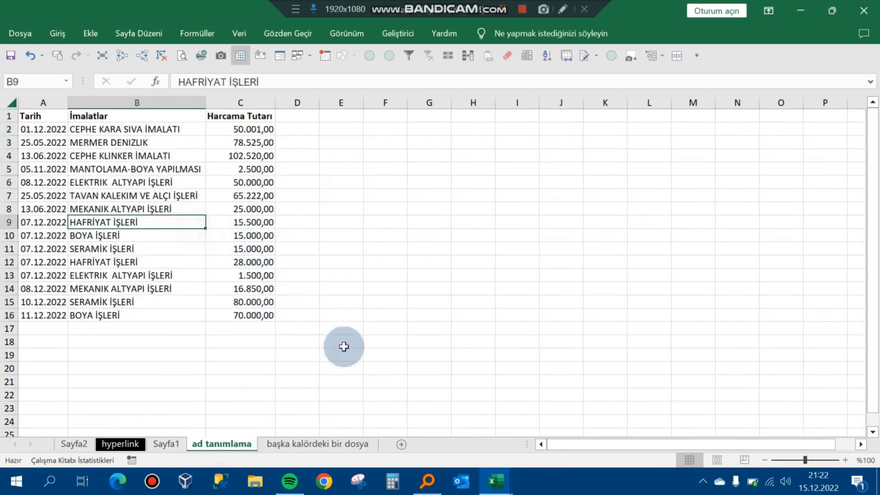
left_click(165, 330)
left_click(232, 208)
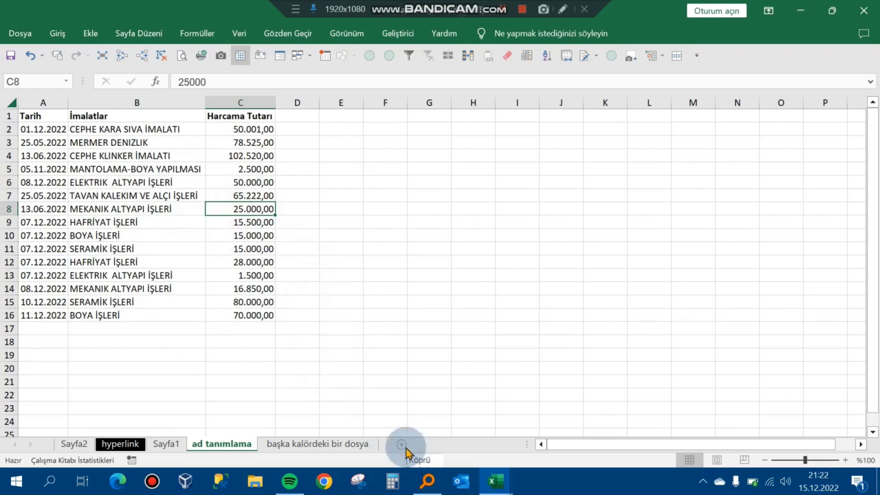
left_click(365, 216)
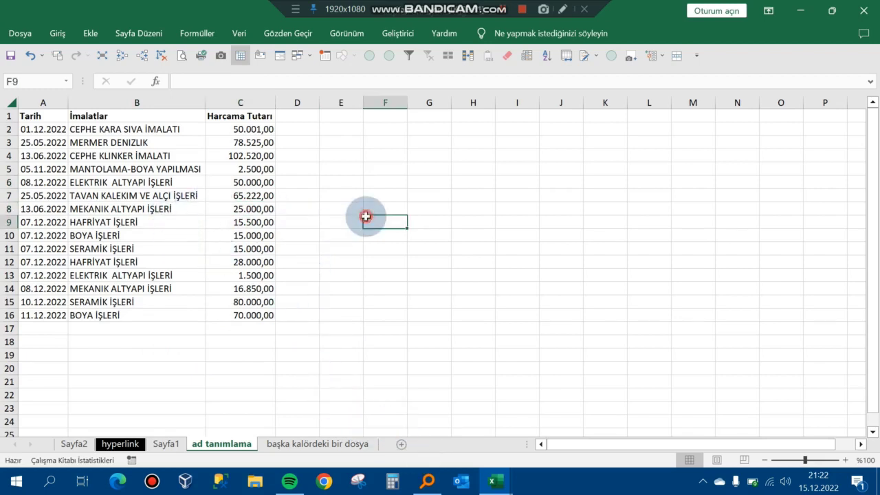
left_click(405, 446)
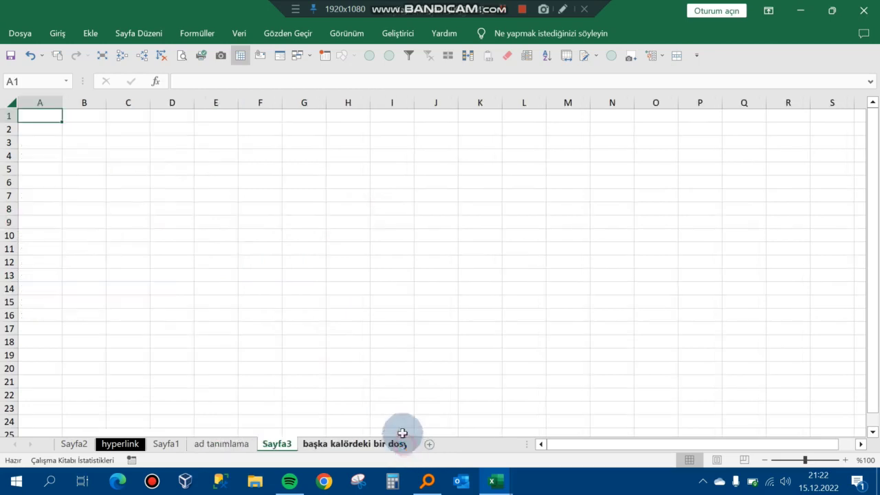
Copy the A1:C16 table from ad tanımlama and paste it into Sayfa3.
left_click(239, 444)
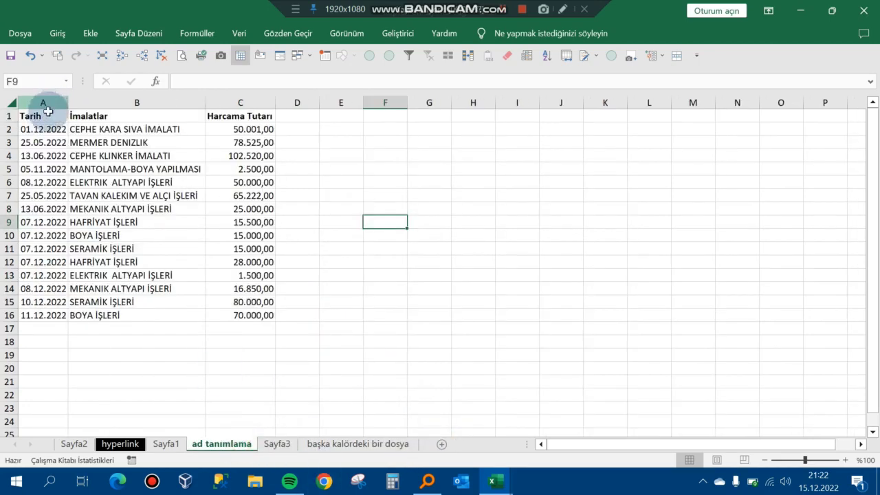
left_click(49, 116)
left_click_drag(67, 136, 255, 318)
key("ctrl+c")
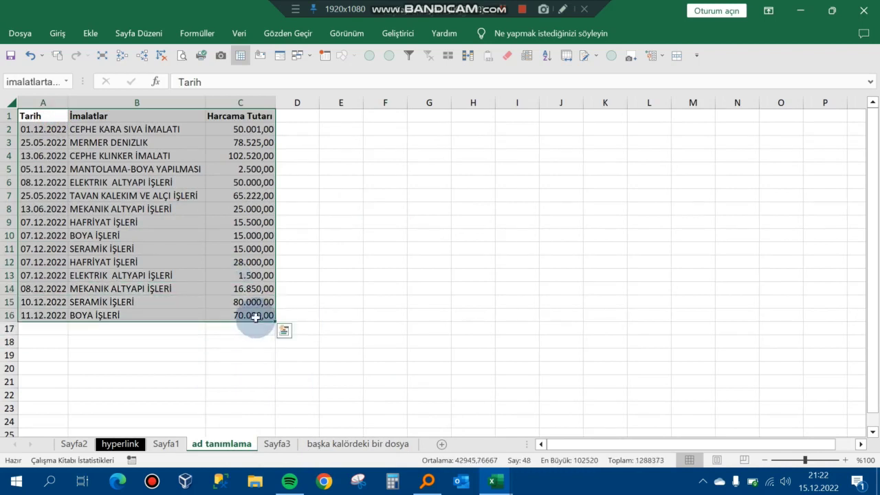
left_click(277, 444)
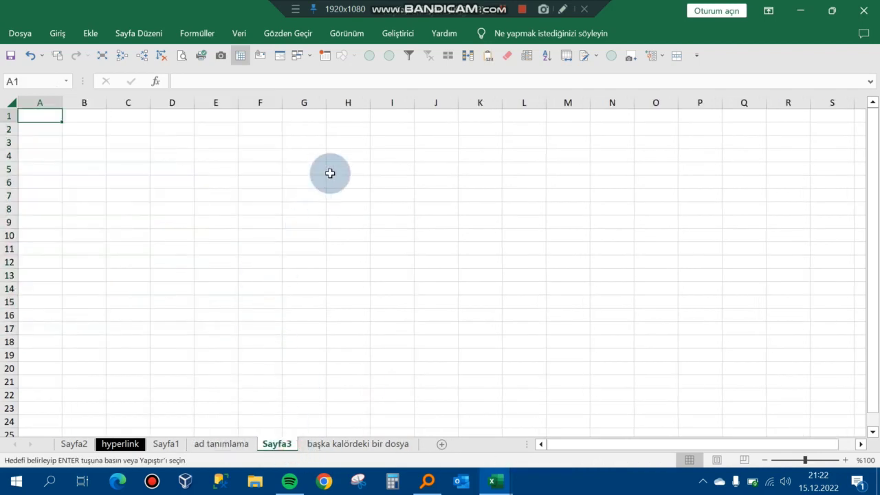
left_click(495, 63)
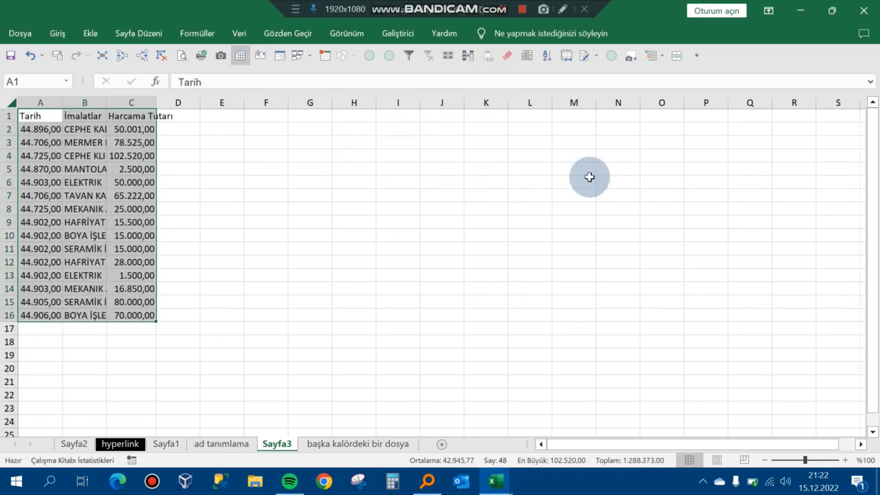
left_click(581, 234)
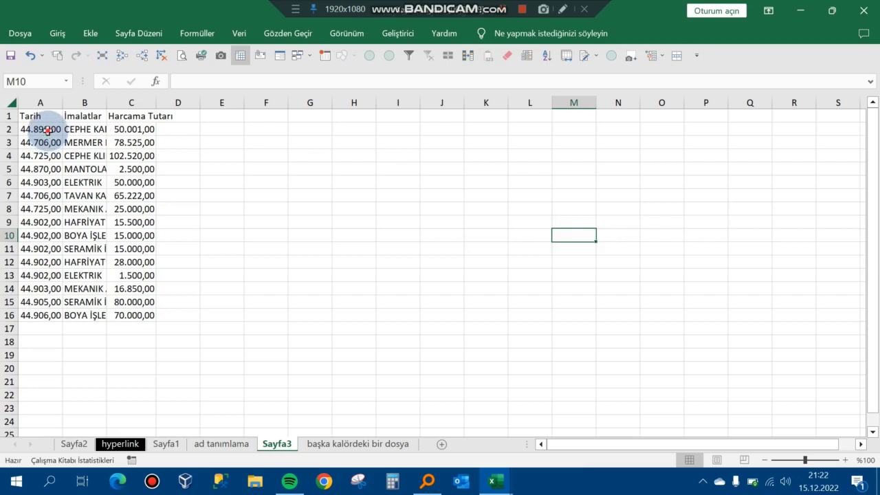
Format the Tarih values in A2:A16 as Kısa Tarih (short date).
left_click_drag(47, 133, 42, 315)
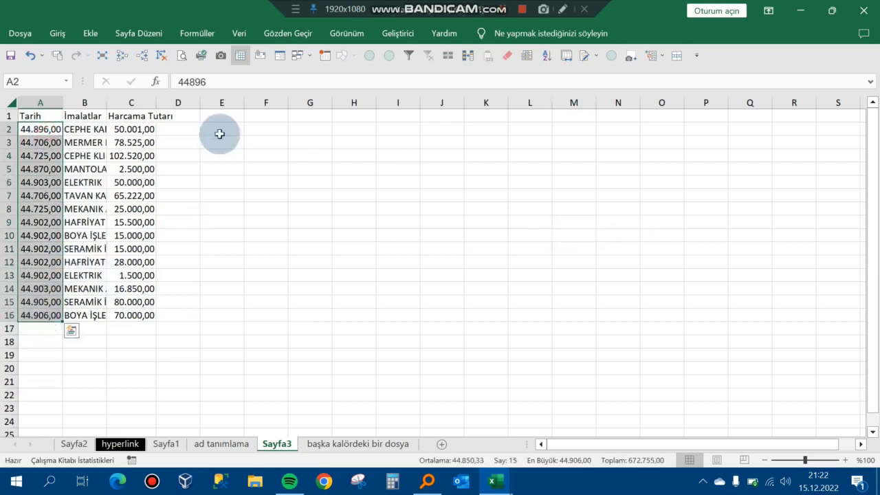
left_click(58, 33)
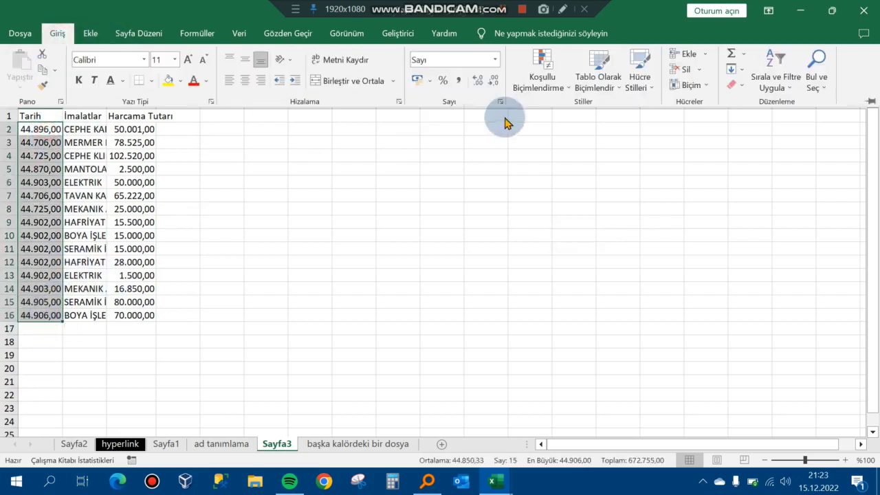
left_click(495, 60)
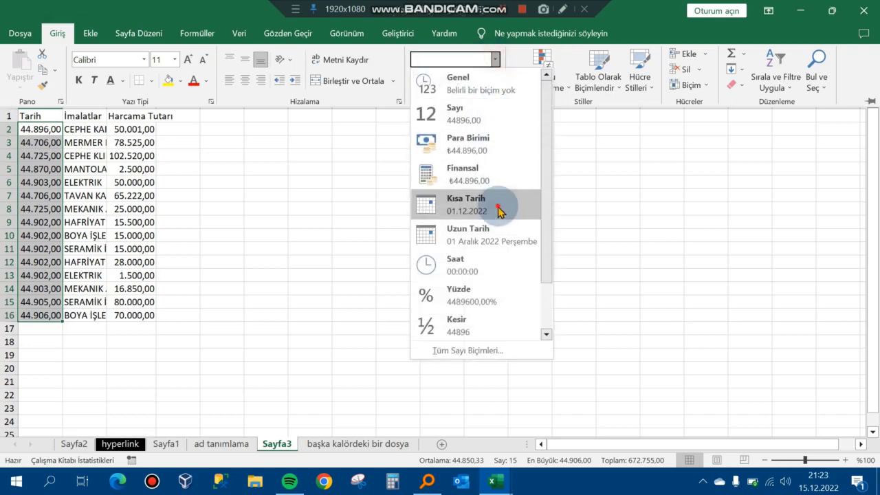
left_click(475, 204)
left_click(172, 151)
left_click(102, 141)
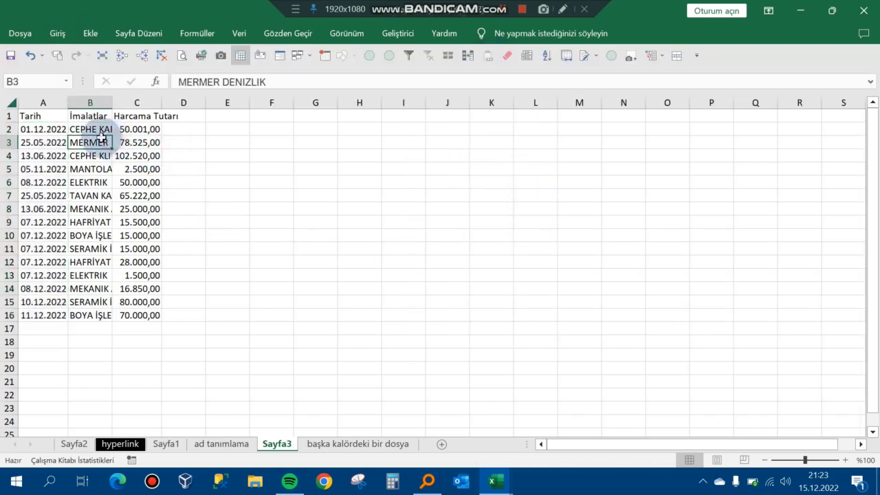
AutoFit all column widths on Sayfa3 to their contents.
left_click(11, 103)
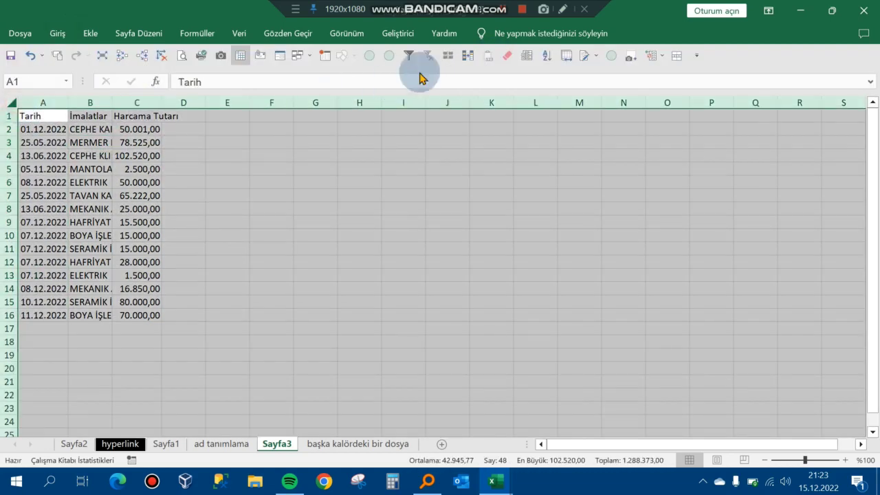
left_click(389, 55)
left_click(385, 195)
left_click(41, 208)
left_click(77, 197)
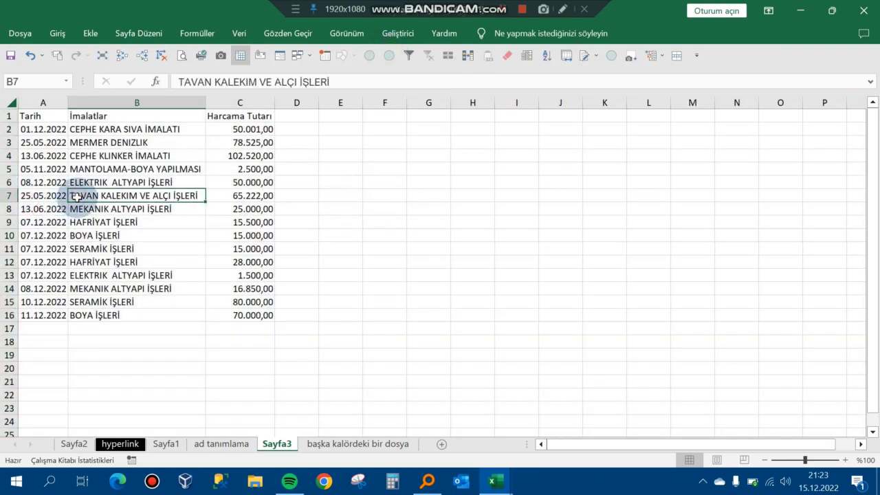
Select A1:C16 and name the range üretimtablosu in the Name Box.
key("Down")
key("Up")
key("Up")
key("Up")
key("Up")
key("Up")
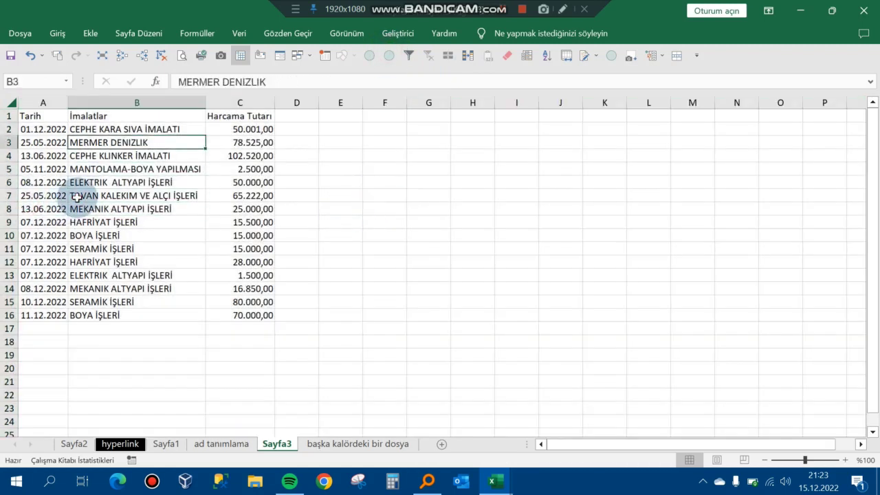
key("Up")
key("Up")
key("Left")
key("ctrl+shift+Down")
key("ctrl+shift+Right")
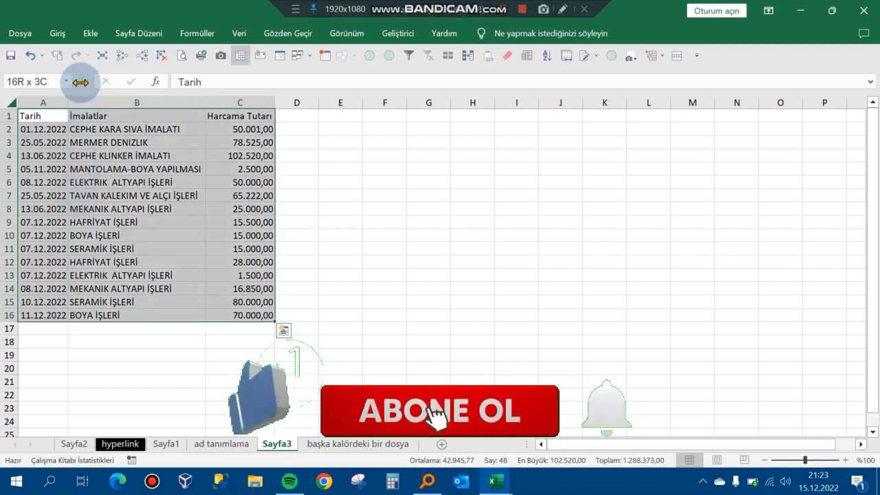
left_click(28, 81)
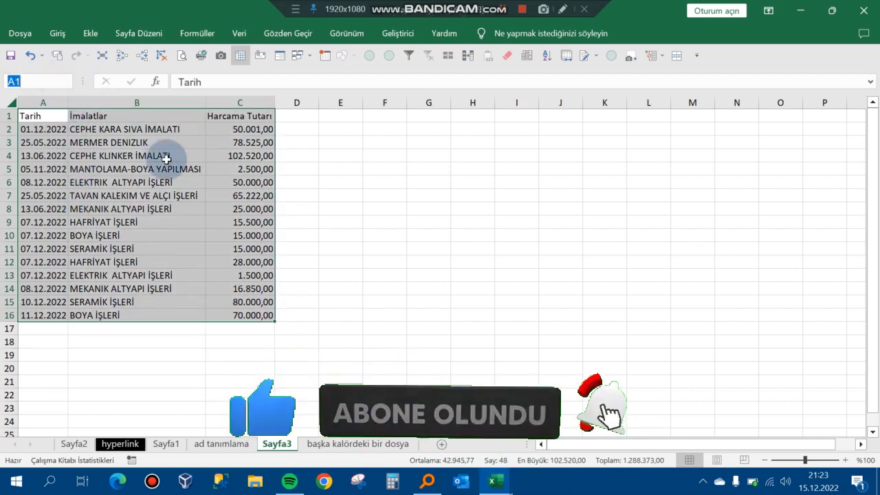
type("ÜR")
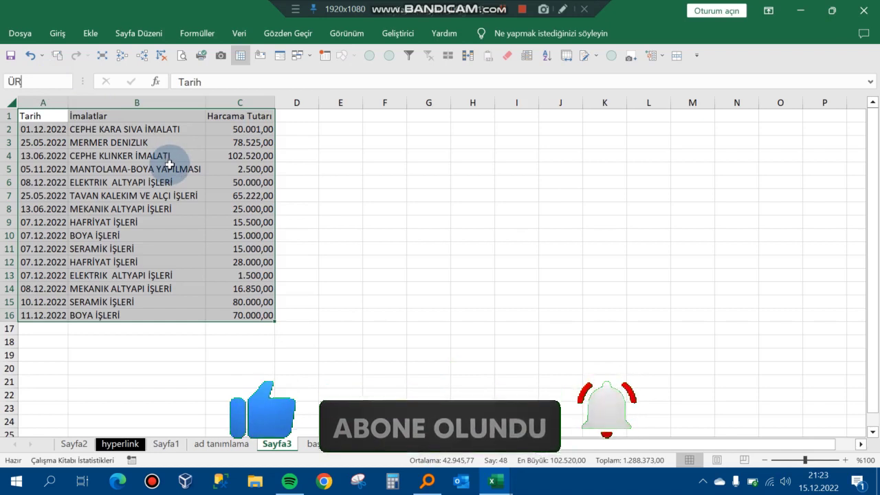
type("ETİM")
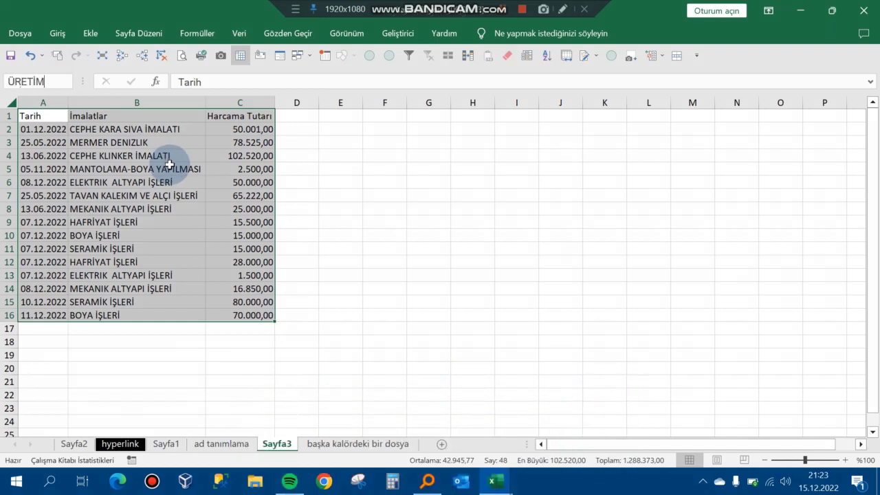
key("Num_Lock")
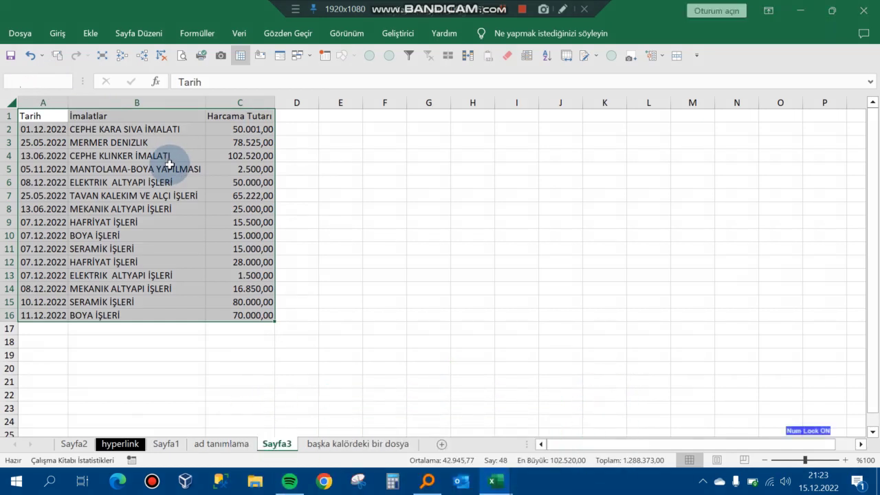
type("üretimtab")
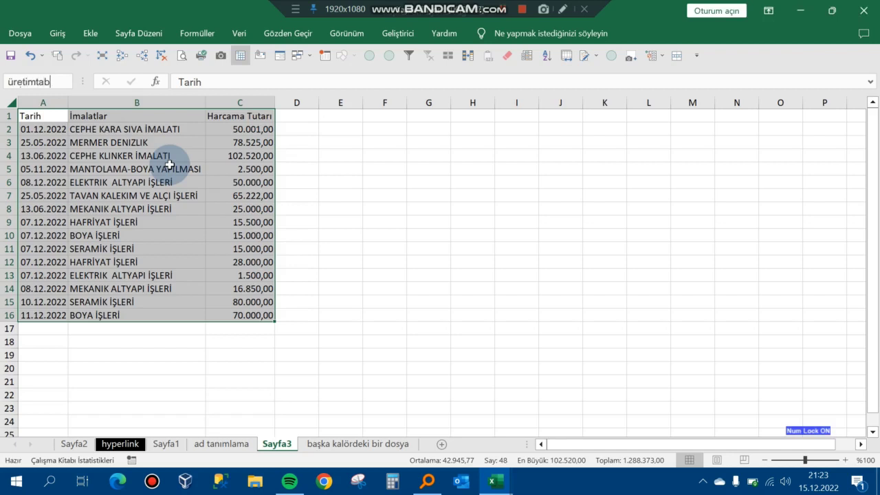
type("losu")
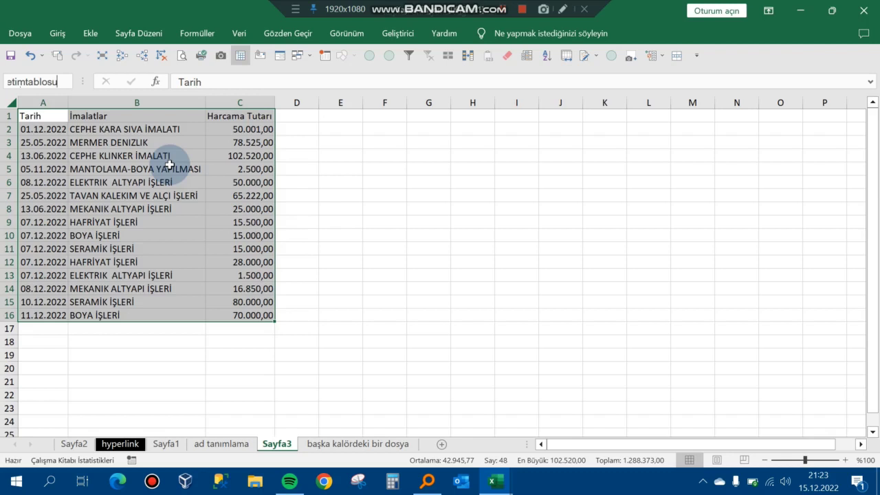
key("Return")
Try the new name in a test formula in H8, then cancel it.
left_click(462, 209)
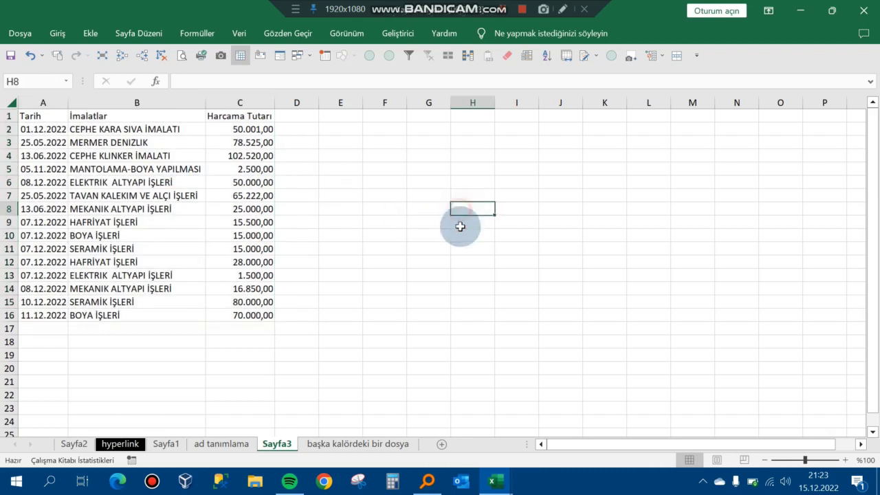
type("=")
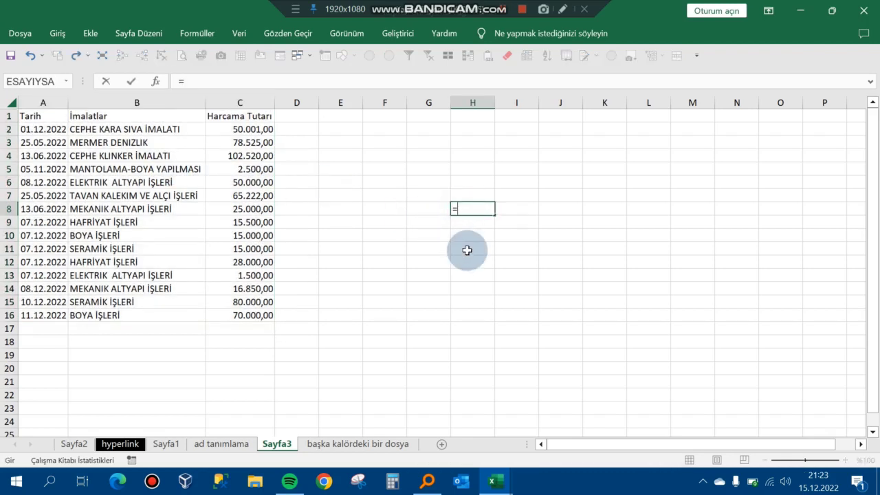
type("ürr")
key("BackSpace")
key("BackSpace")
key("BackSpace")
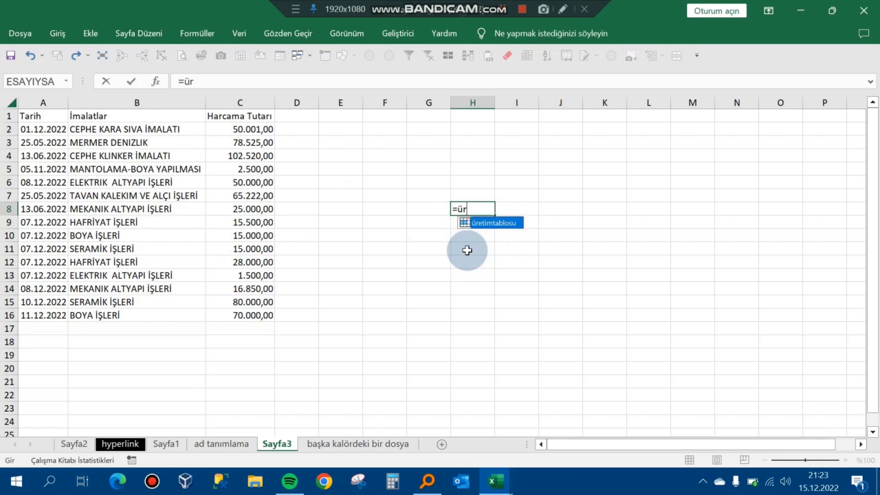
key("Escape")
left_click(385, 235)
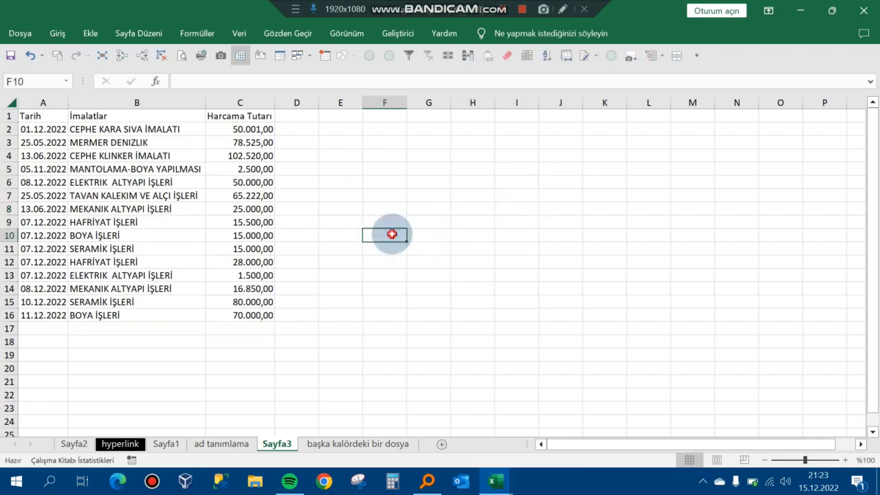
left_click(121, 444)
Enter =KÖPRÜ("[Köprü Fonksiyonu-6ug.xlsx]sayfa3";"üretimşeması") in Sayfa2 cell B4.
left_click(74, 444)
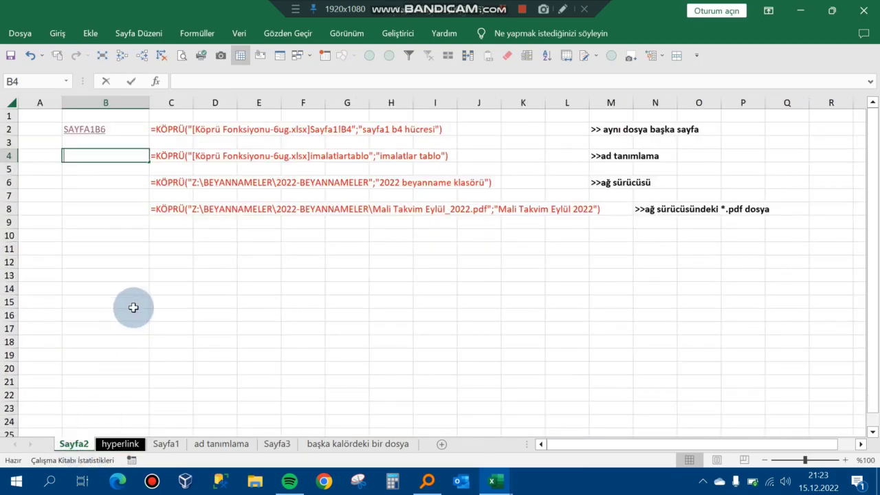
type("=kö")
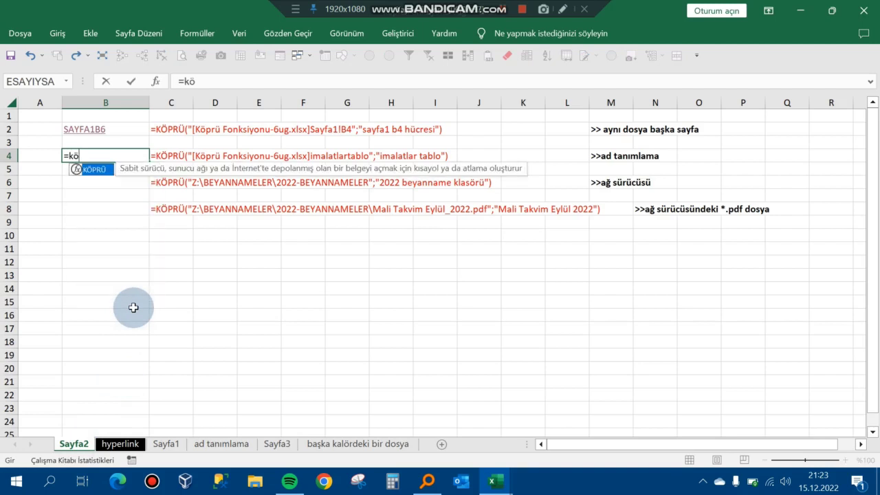
type("prü")
key("Tab")
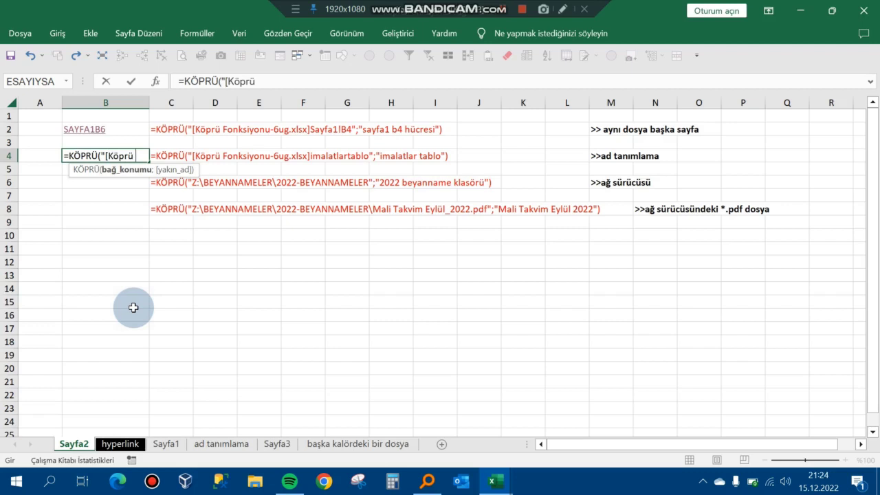
type("onksiyonu")
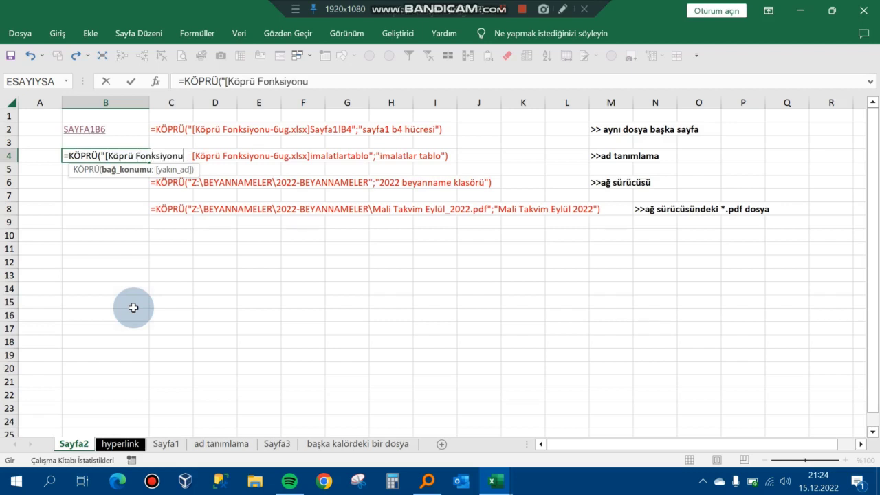
type("-6ug.xlsx]sayfa3")
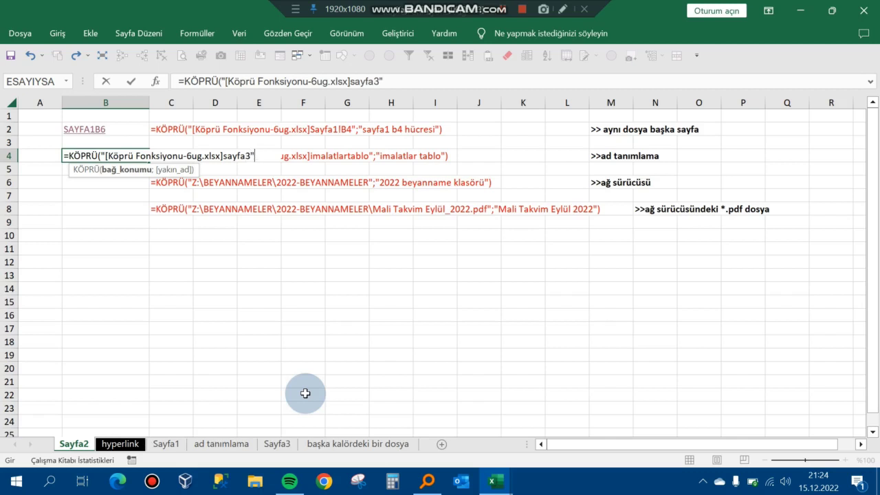
type(";\"üre")
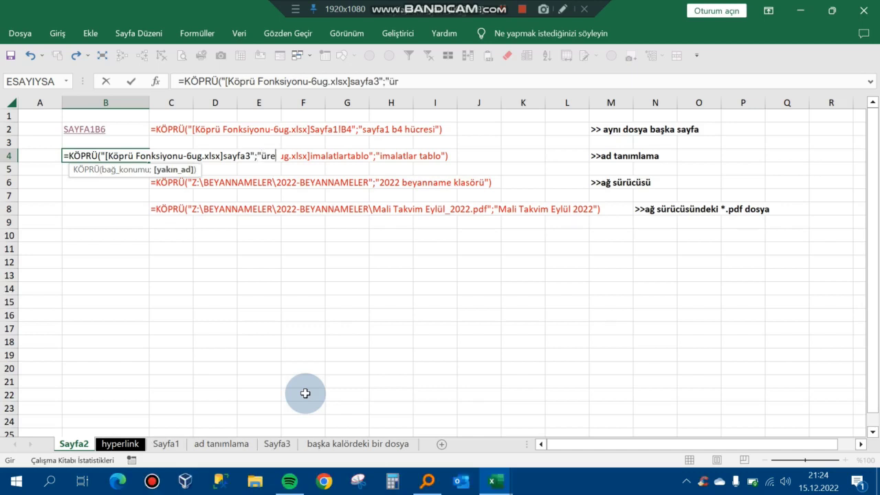
type("tim")
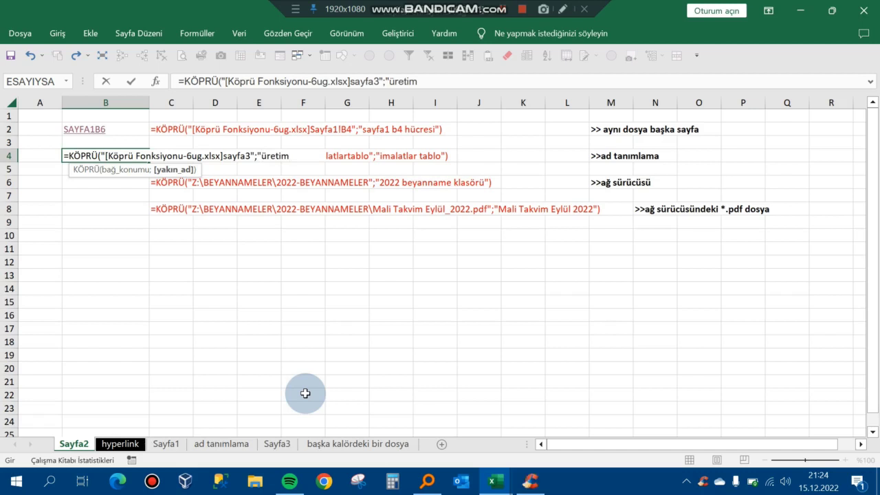
type("şemas")
key("alt")
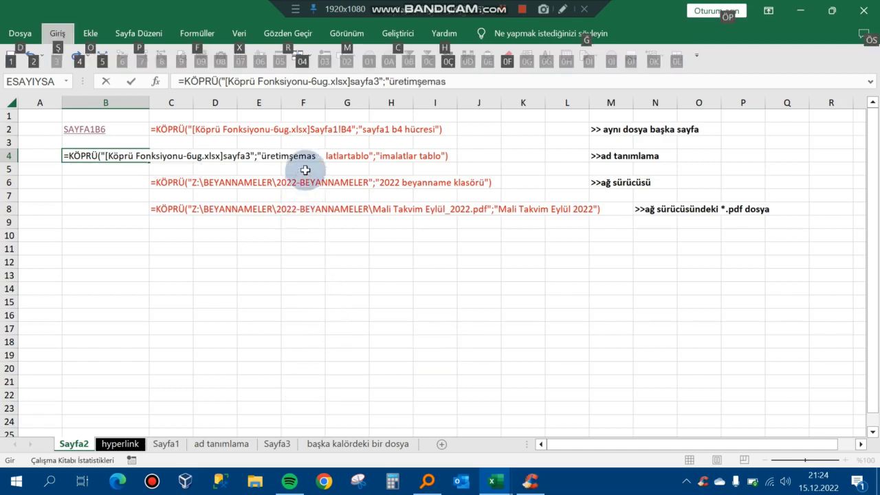
key("alt")
type("ı")
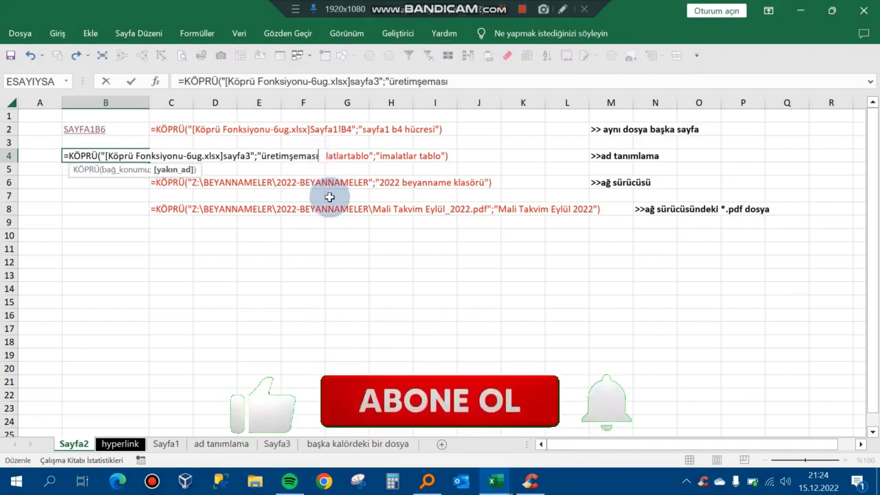
type("\"")
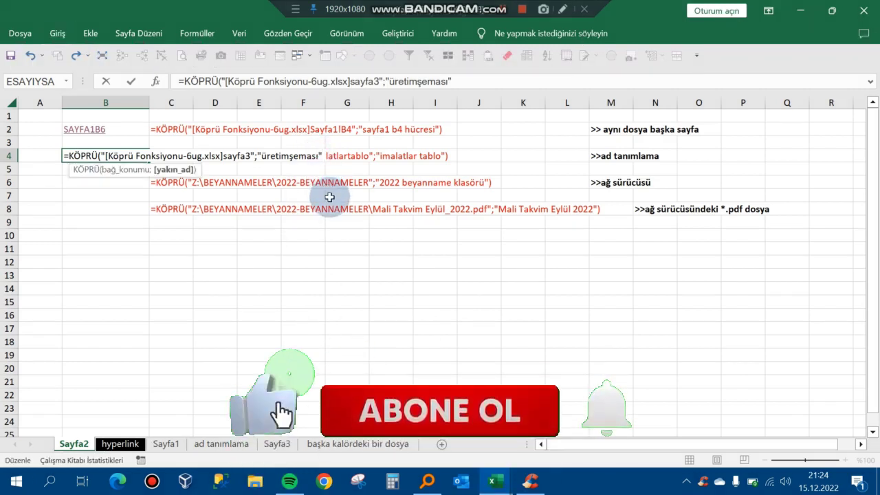
type(")")
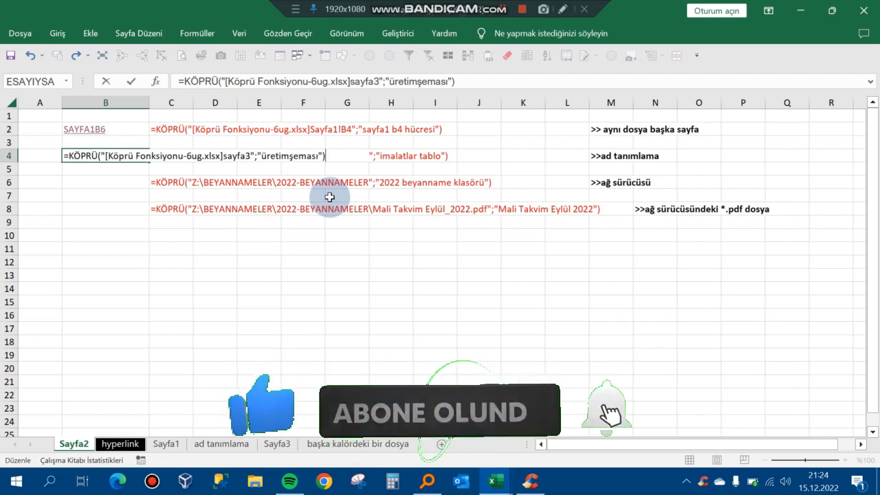
key("Return")
key("Return")
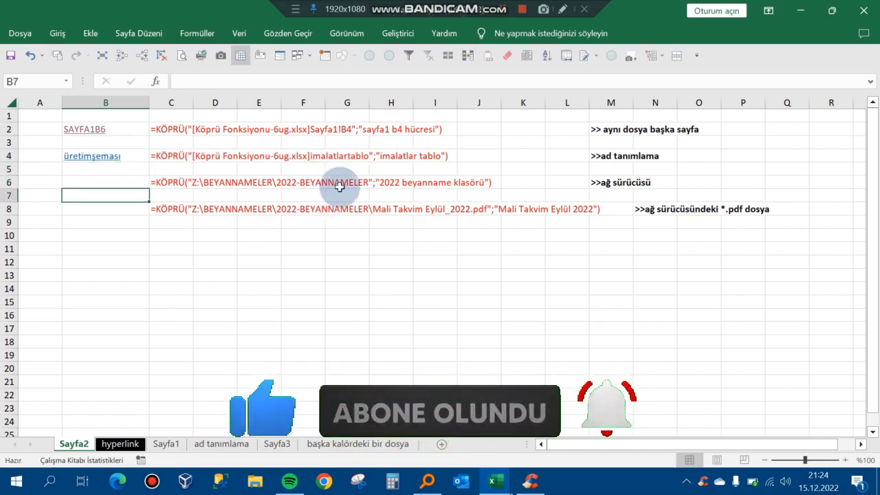
left_click(318, 313)
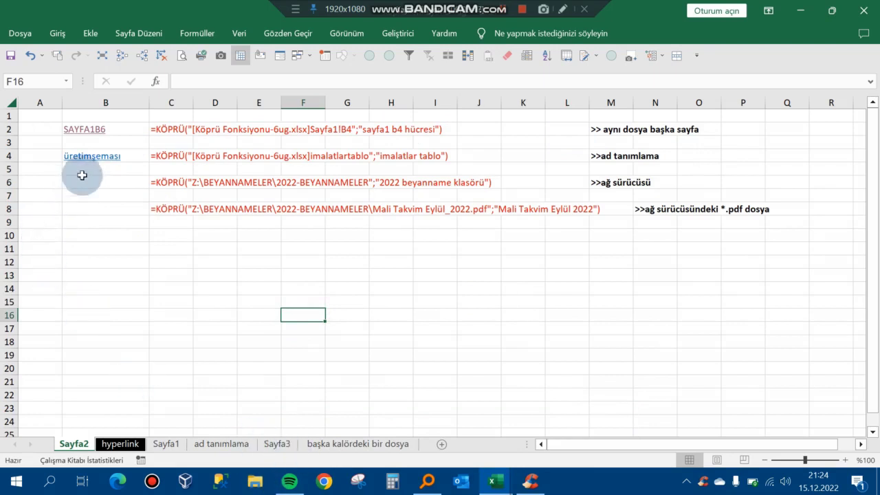
left_click(94, 159)
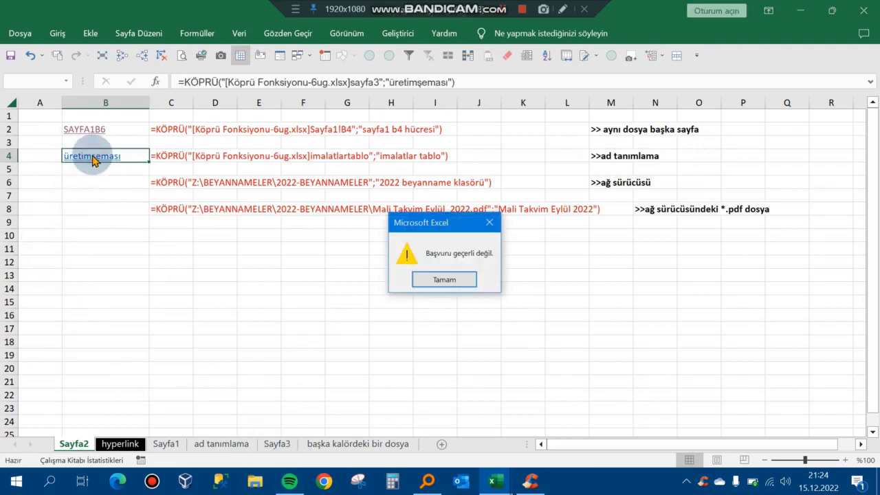
left_click(445, 280)
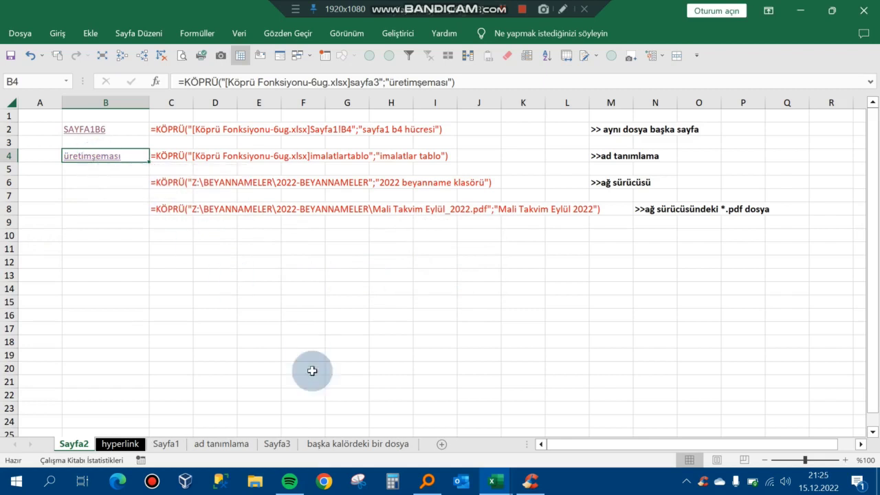
left_click(284, 433)
left_click(278, 443)
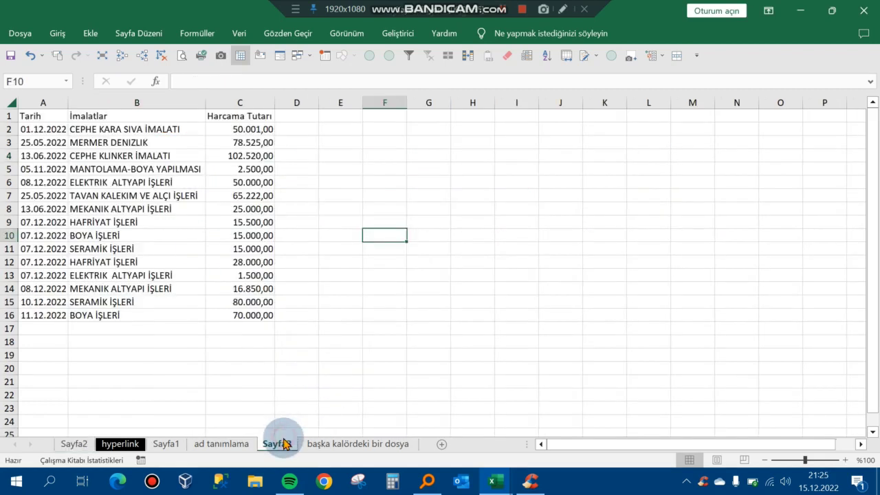
left_click(134, 168)
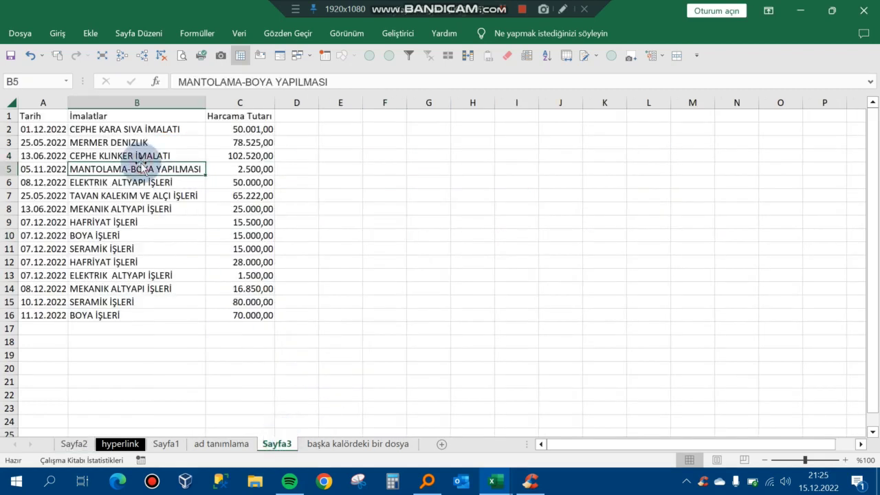
left_click(69, 84)
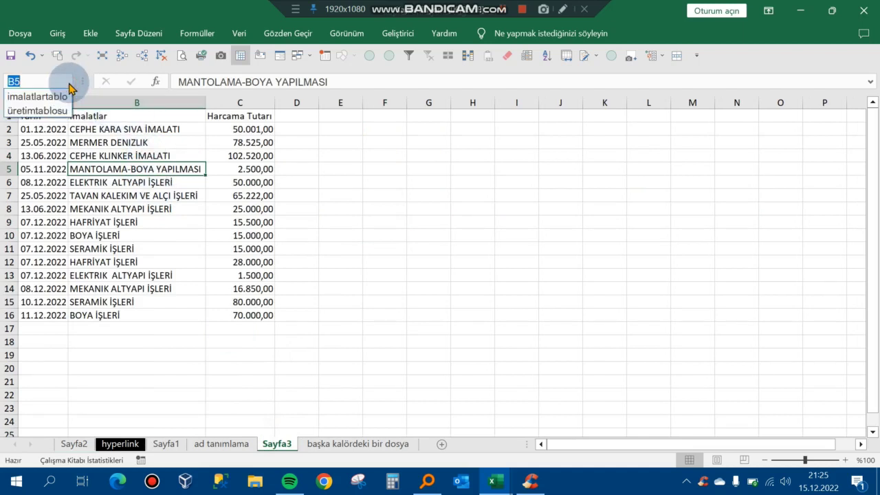
key("Escape")
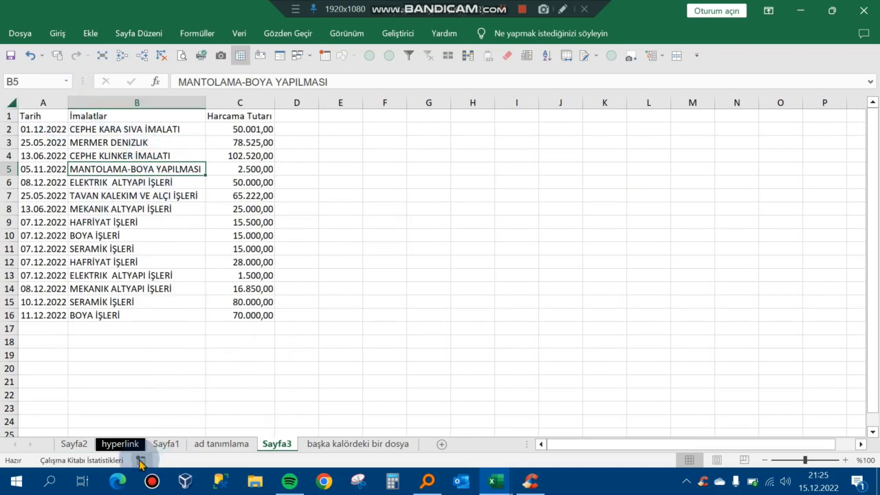
left_click(108, 444)
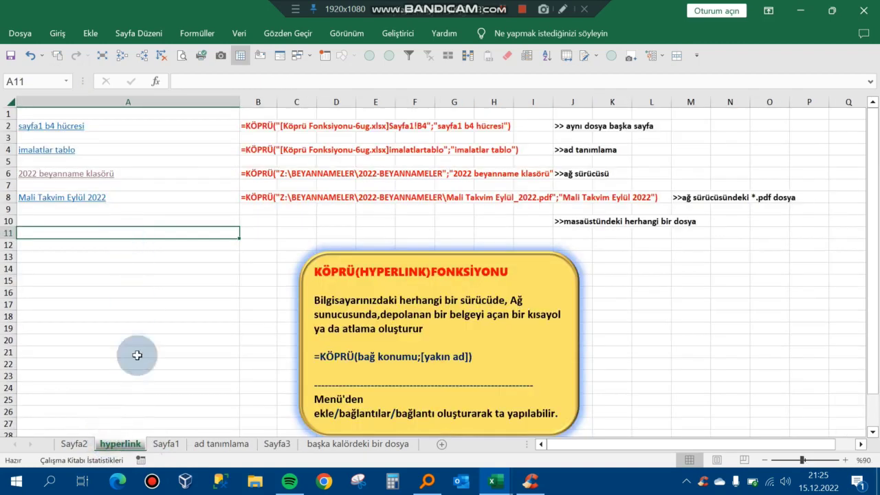
left_click(74, 443)
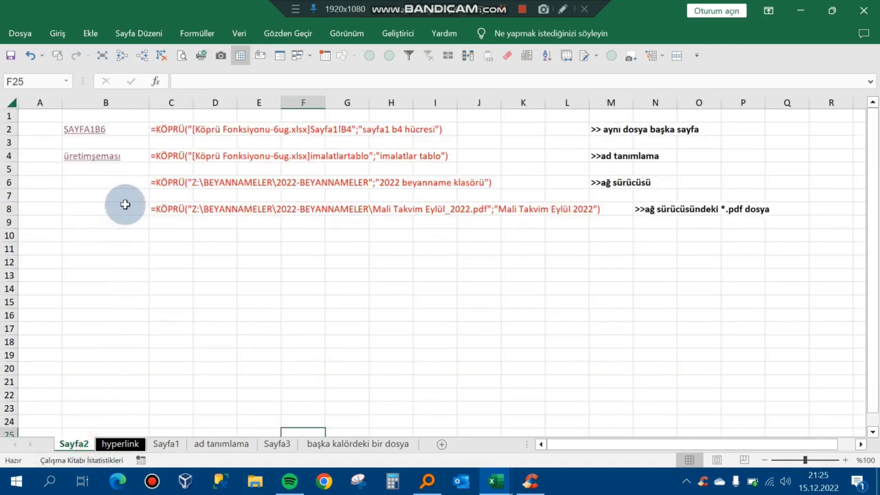
left_click(121, 159)
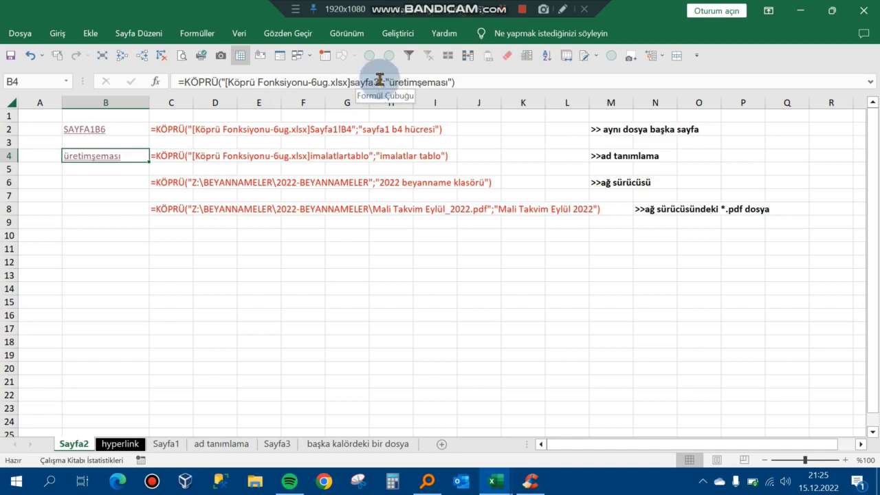
Change the B4 link target from sayfa3 to the üretimtablosu range.
left_click(378, 82)
key("BackSpace")
key("BackSpace")
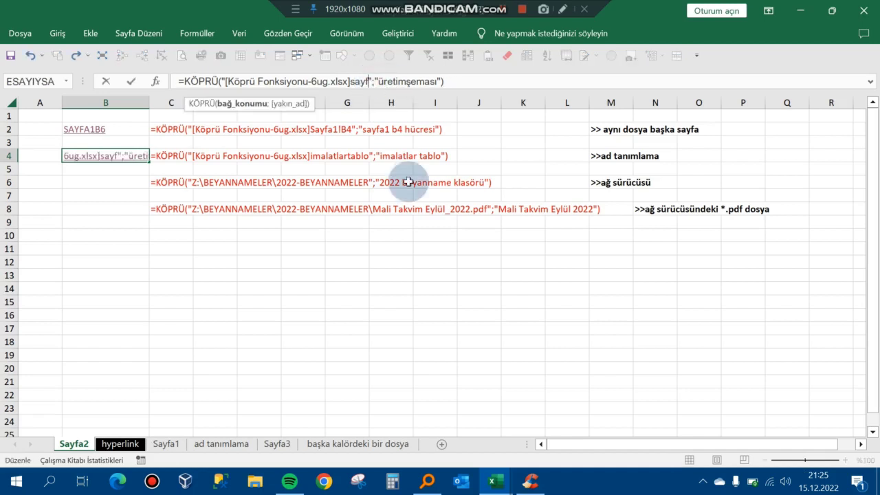
key("BackSpace")
key("BackSpace")
key("BackSpace")
key("BackSpace")
type("ür")
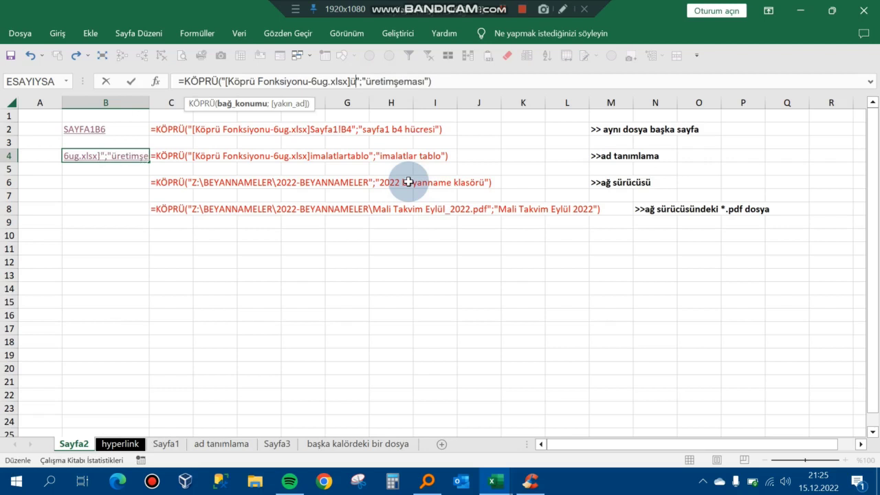
type("etimt")
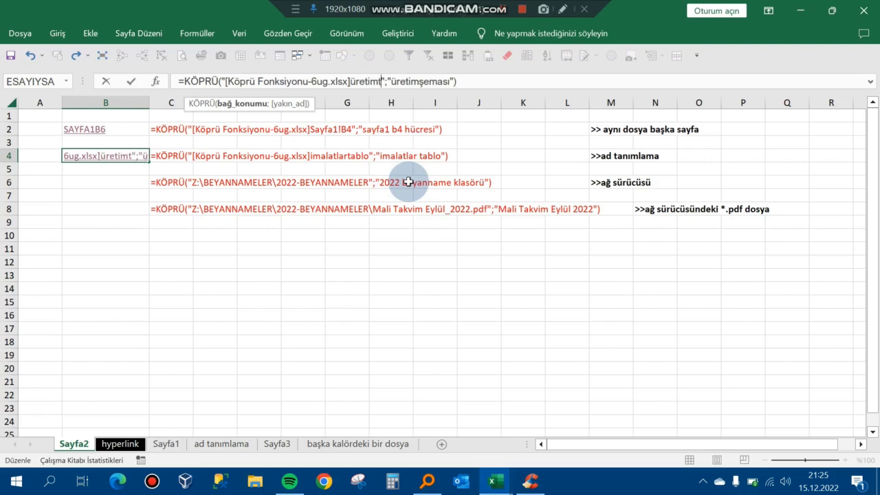
type("ablosu")
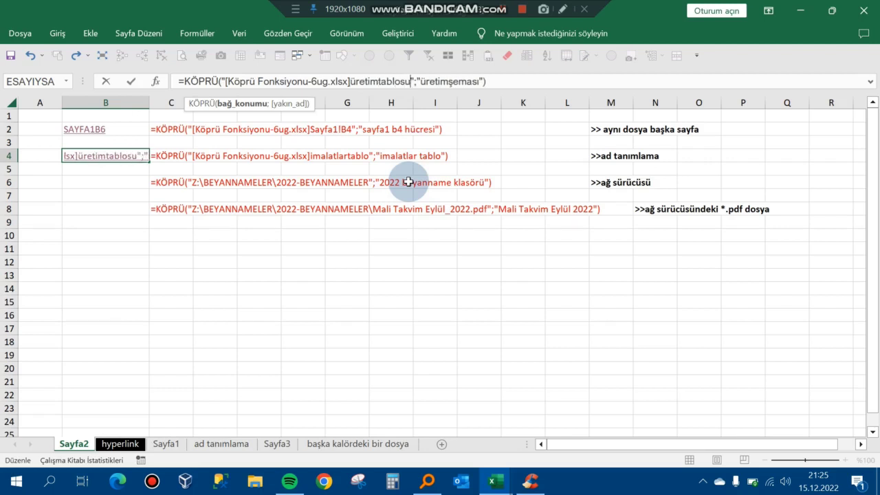
key("Return")
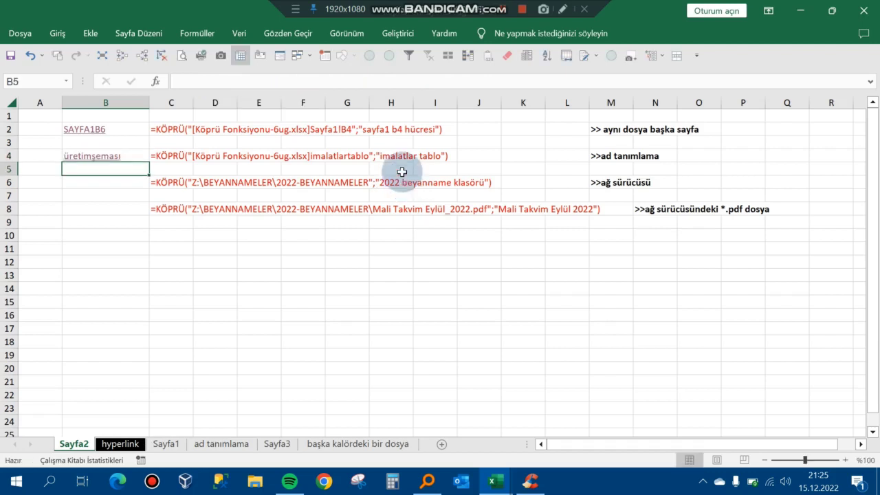
Follow the B4 link to confirm it jumps to the üretimtablosu range.
left_click(340, 276)
left_click(91, 156)
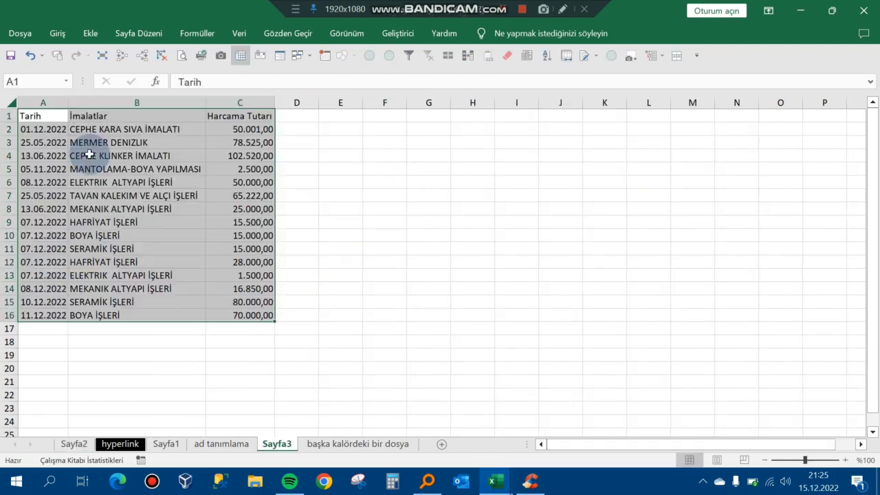
left_click(360, 200)
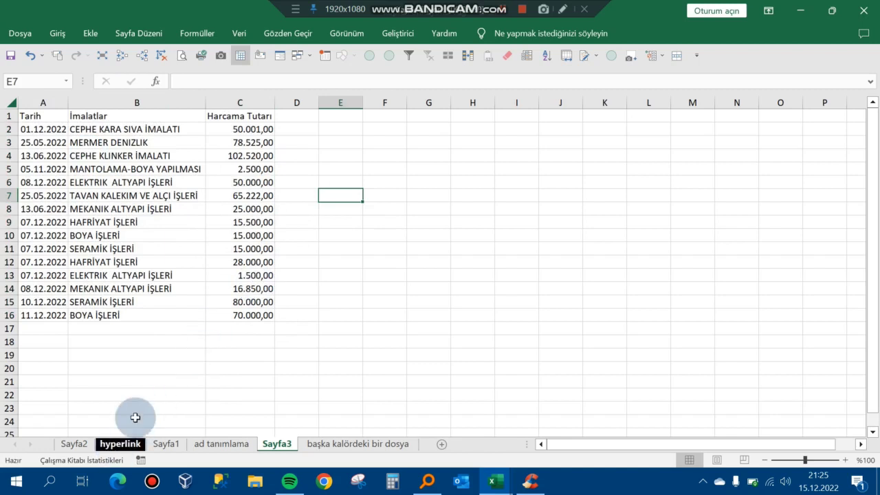
left_click(183, 180)
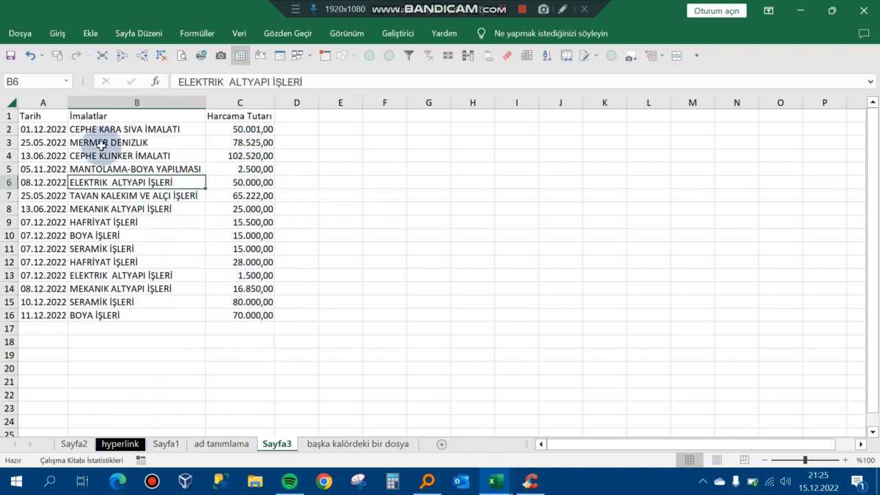
Check a few cells on the hyperlink reference sheet, then return to Sayfa2.
left_click(120, 444)
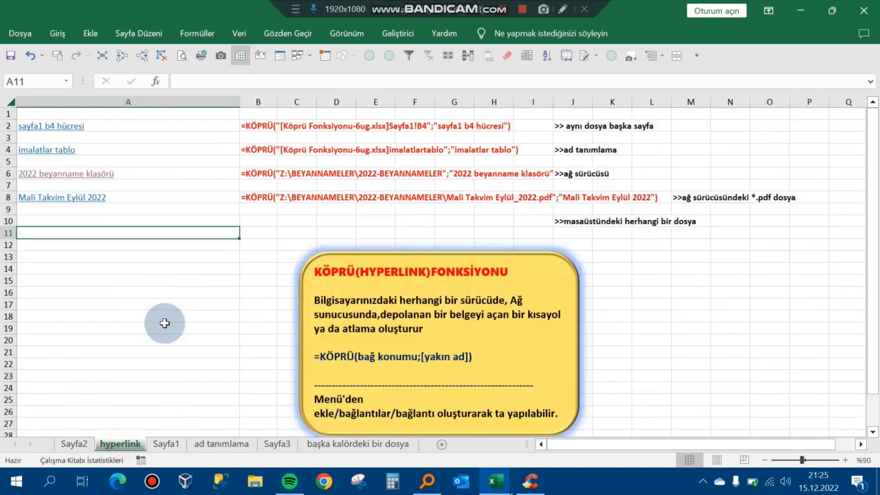
left_click(102, 294)
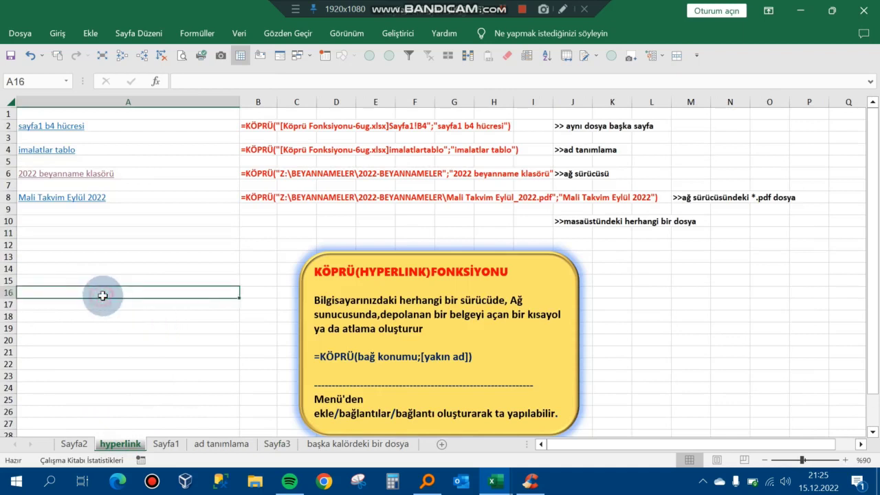
left_click(295, 232)
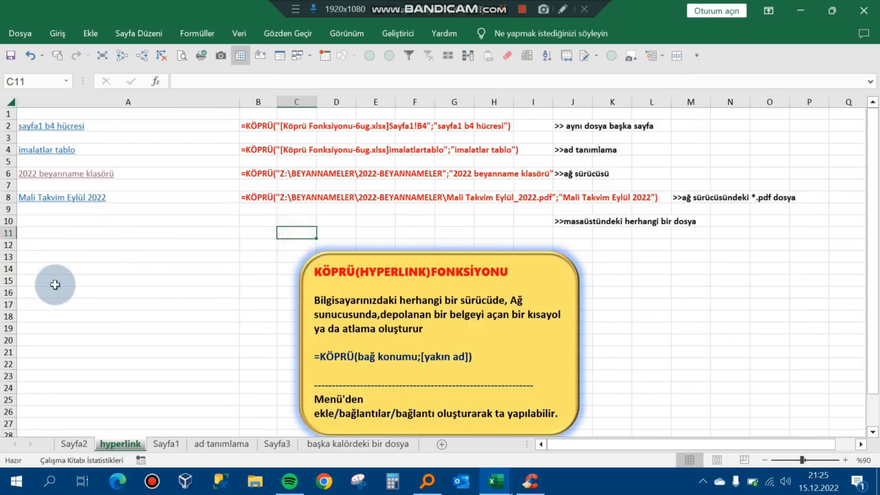
left_click(123, 245)
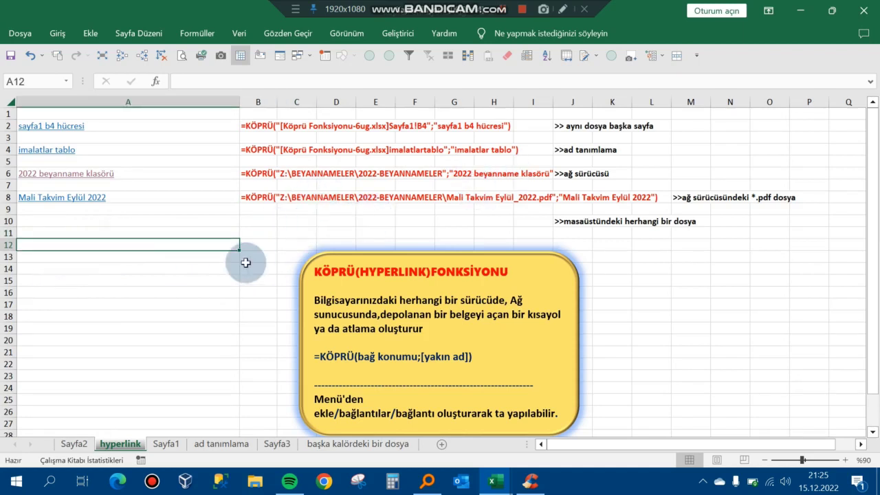
left_click(72, 444)
left_click(106, 207)
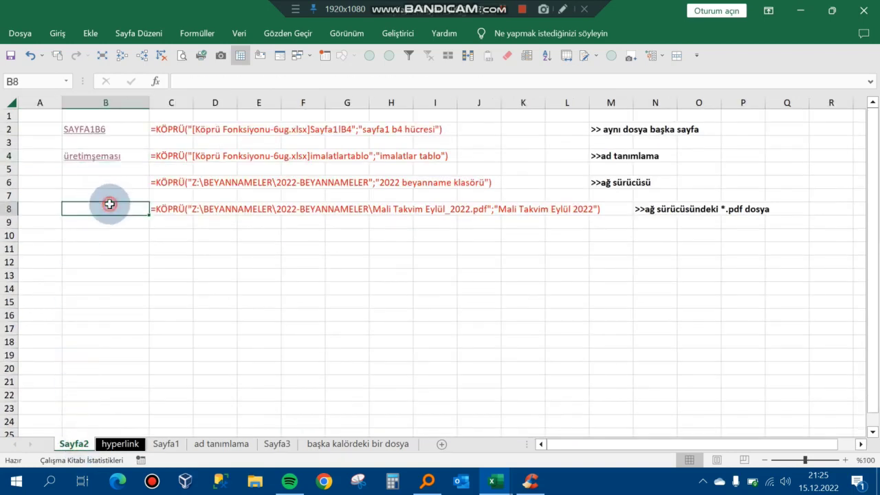
type("=")
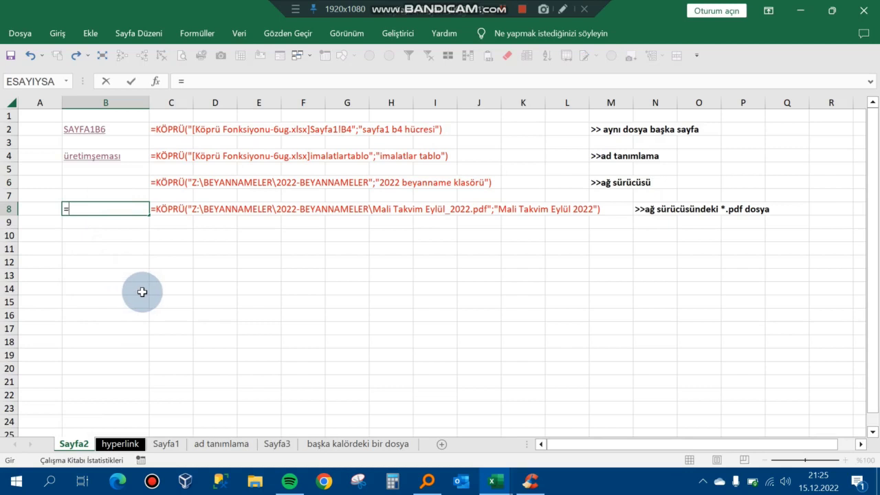
key("Escape")
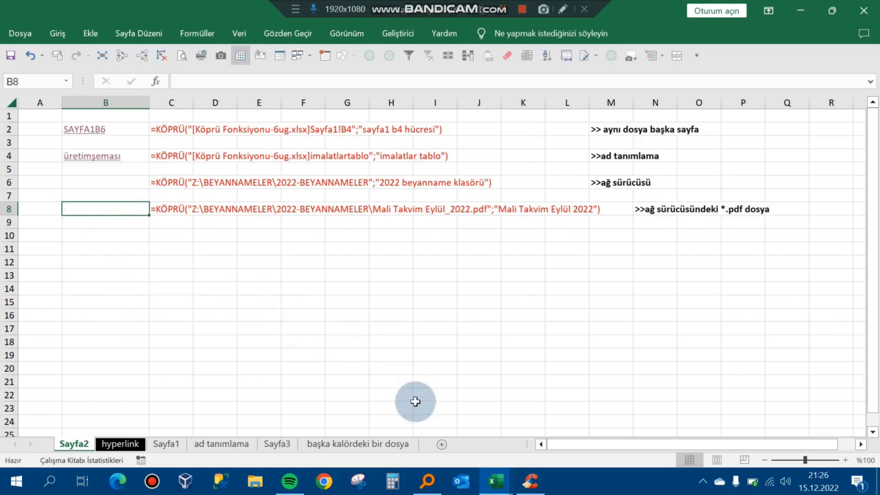
type("=")
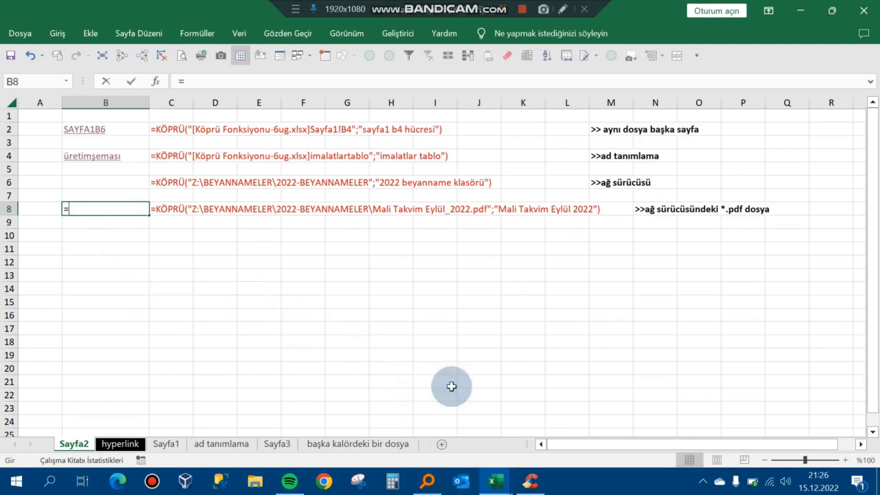
type("köp")
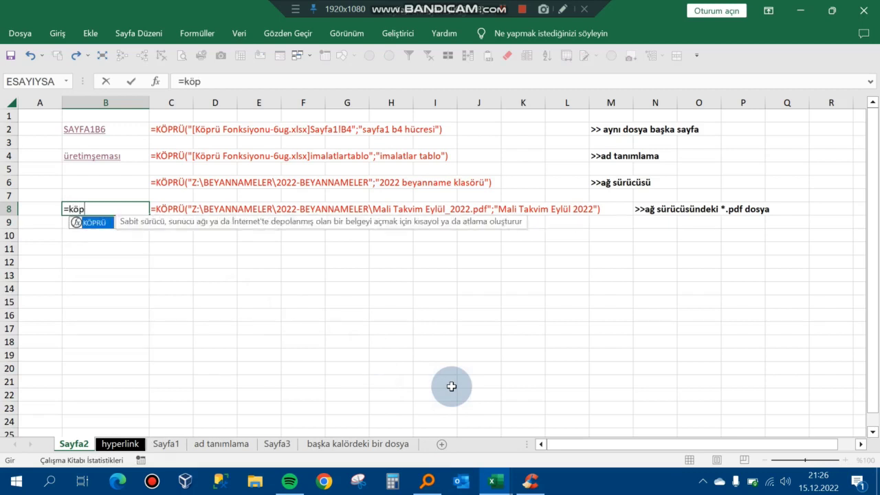
type("rü(")
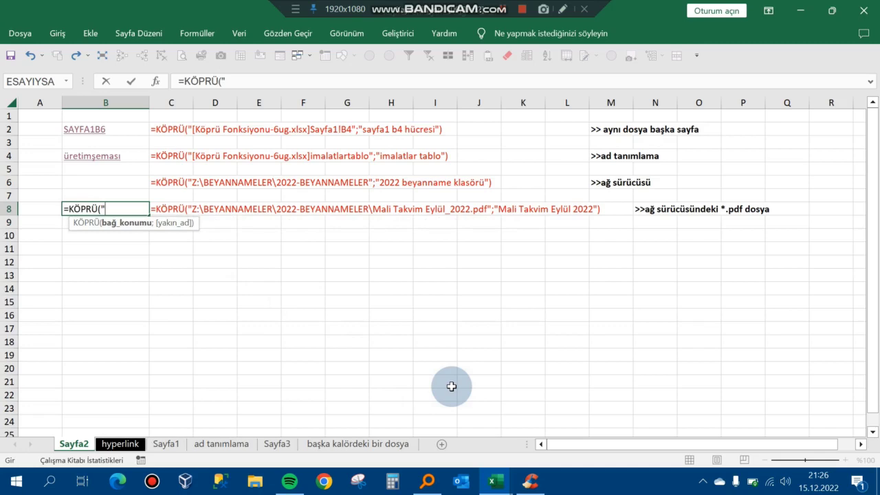
Search 'beyannameler 2022' in Everything and copy the 2022-BEYANNAMELER folder's full path.
key("Escape")
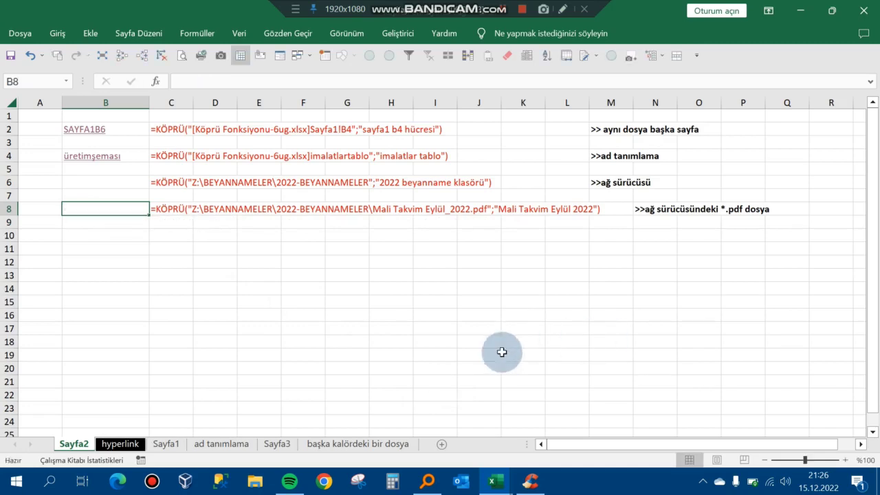
left_click(433, 484)
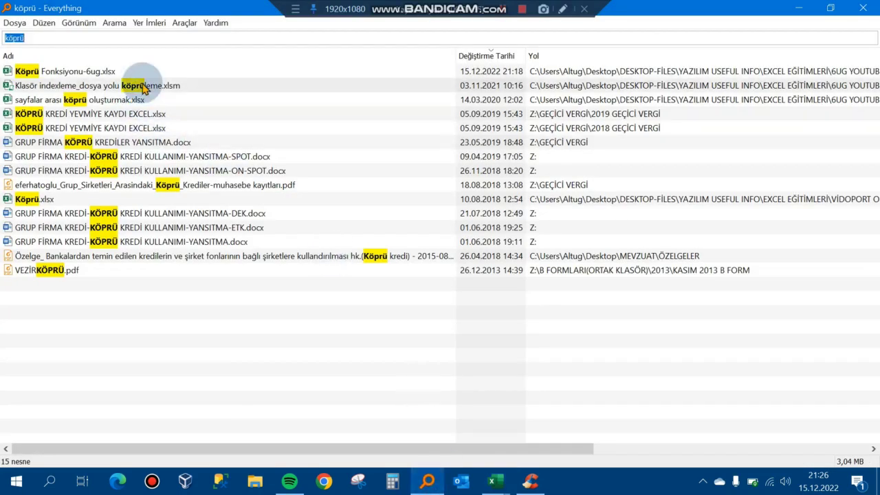
key("Escape")
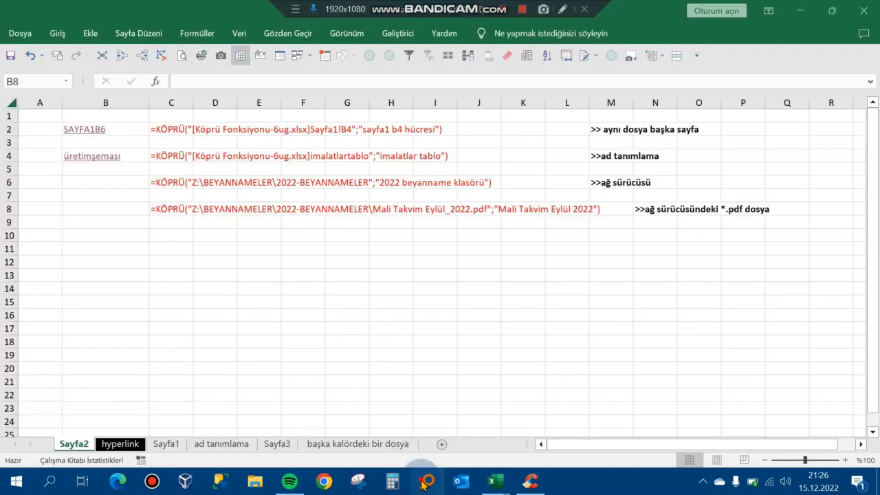
left_click(423, 484)
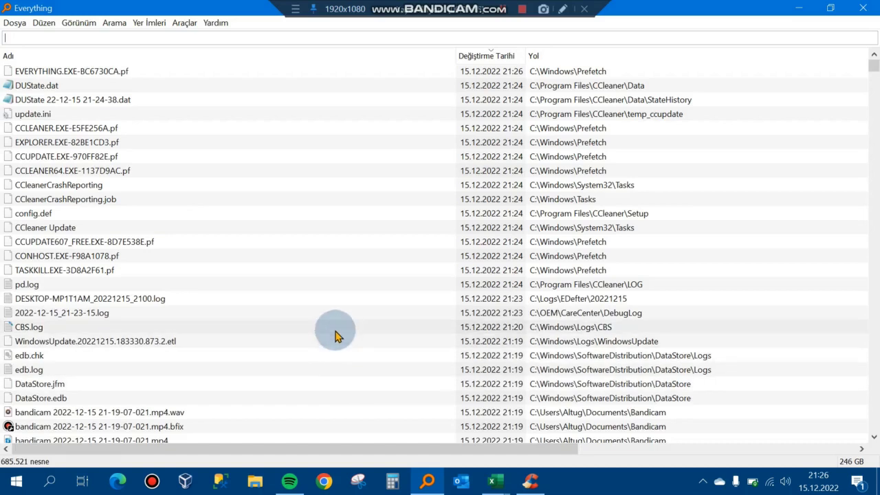
type("beyan")
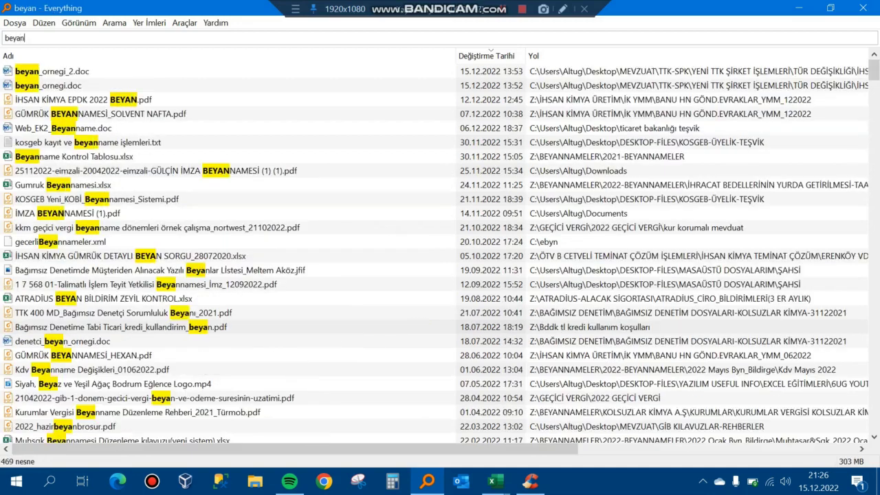
type("nameler 202")
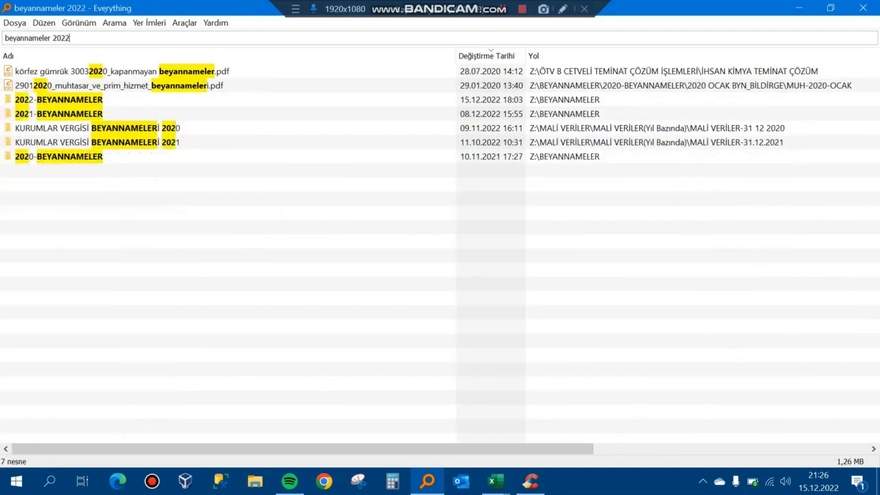
type("2")
left_click(78, 72)
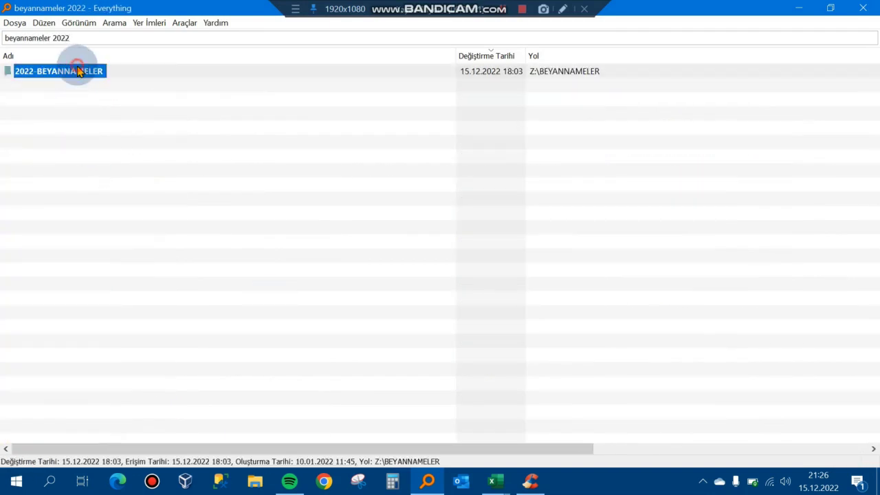
right_click(78, 72)
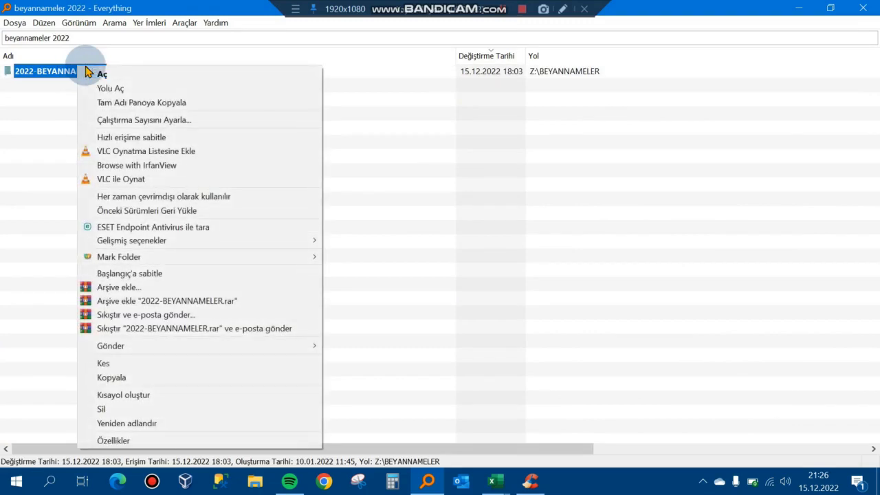
left_click(162, 110)
Paste the path Z:\BEYANNAMELER\2022-BEYANNAMELER into D12, then move to B8.
key("alt+Tab")
left_click(225, 262)
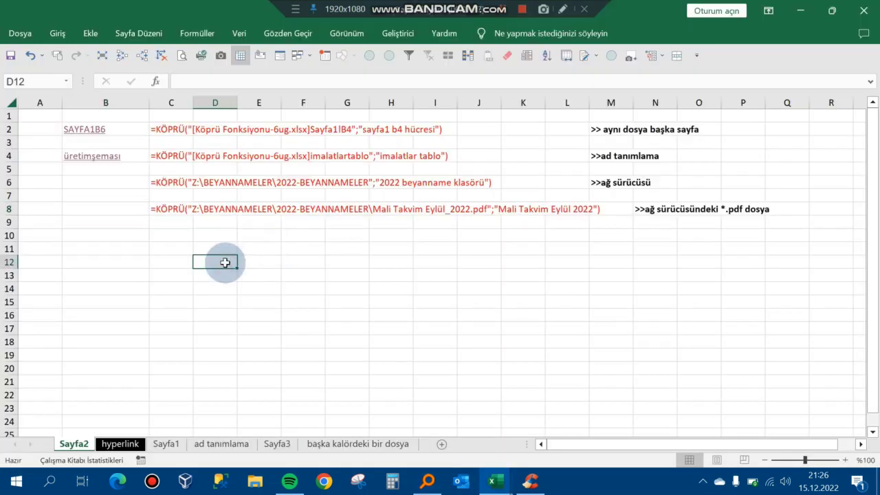
type("Z:\\BEYANNAMELER\\2022-BEYANNAMELER")
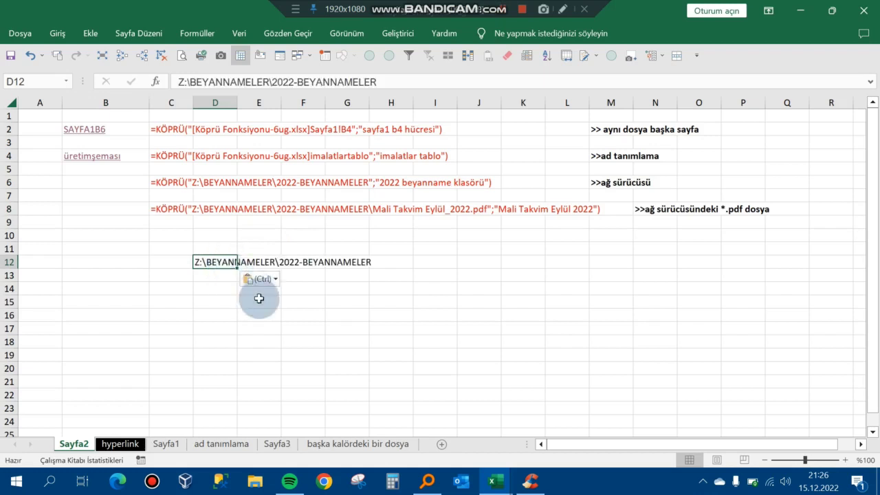
left_click(230, 237)
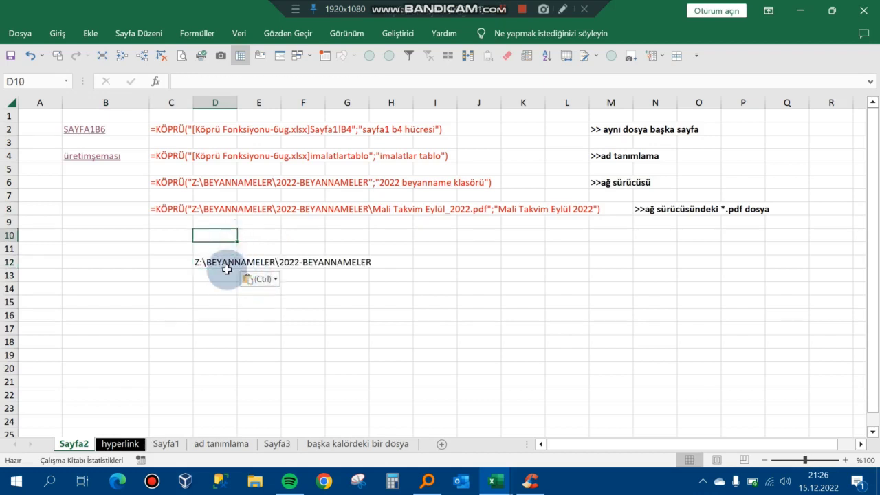
key("Left")
key("Left")
key("Up")
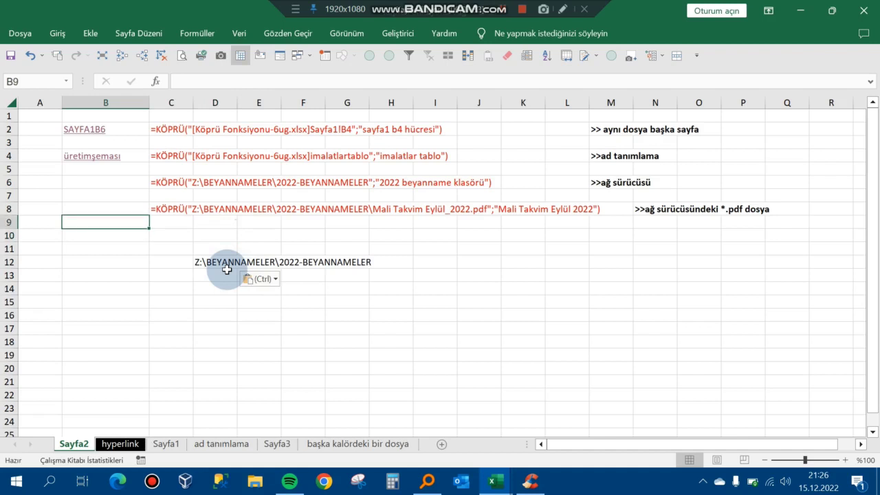
key("Up")
In B8 start =KÖPRÜ("Z:\BEYANNAMELER\2022-BEYANNAMELER\ as the link path.
type("=k")
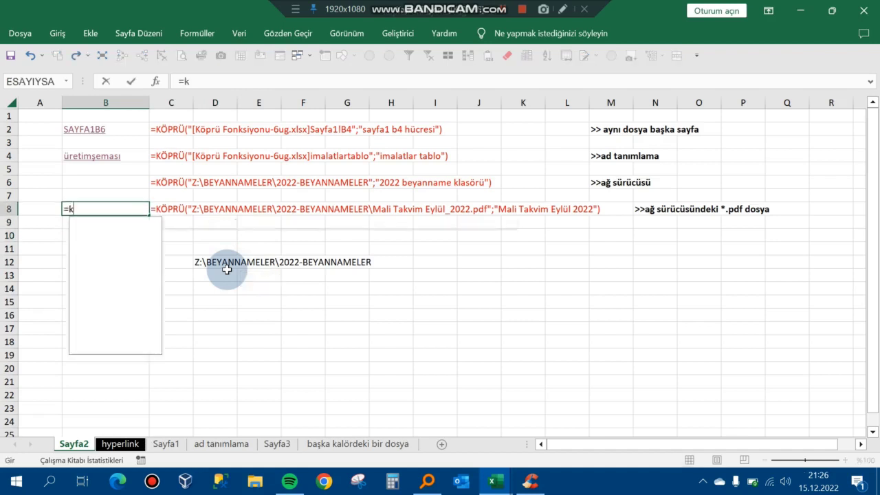
type("öprü")
key("Tab")
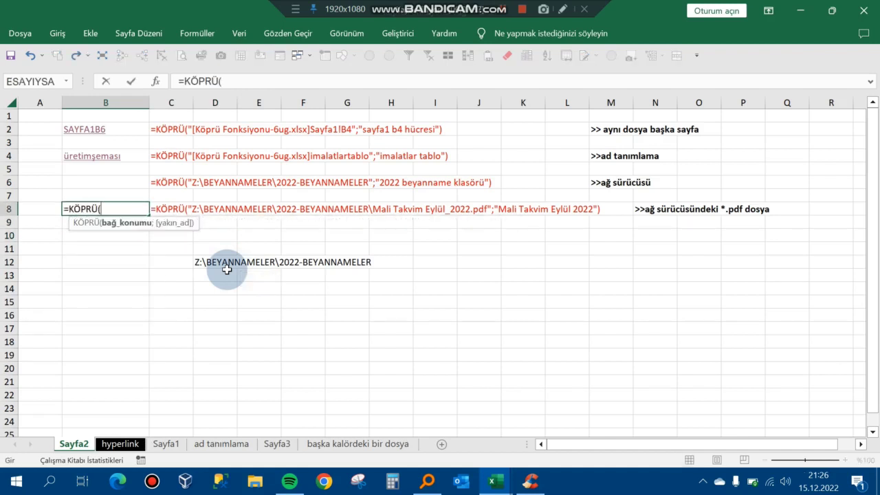
type("\"")
key("Caps_Lock")
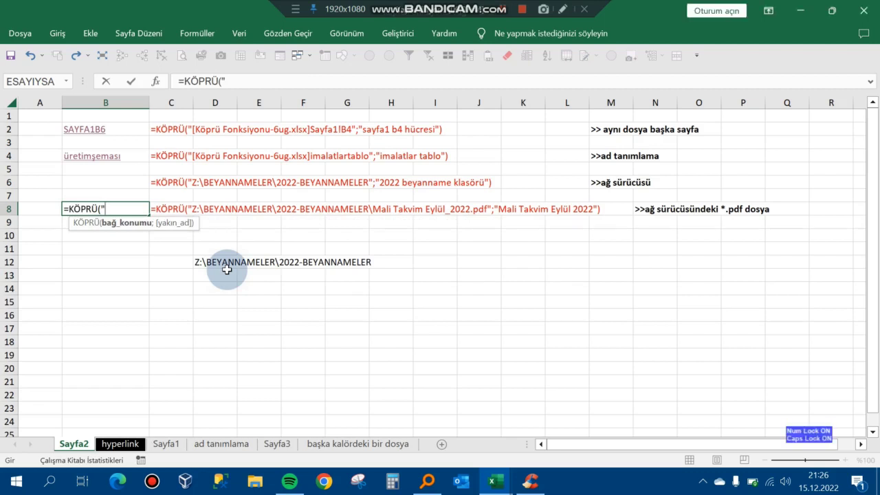
type("Z")
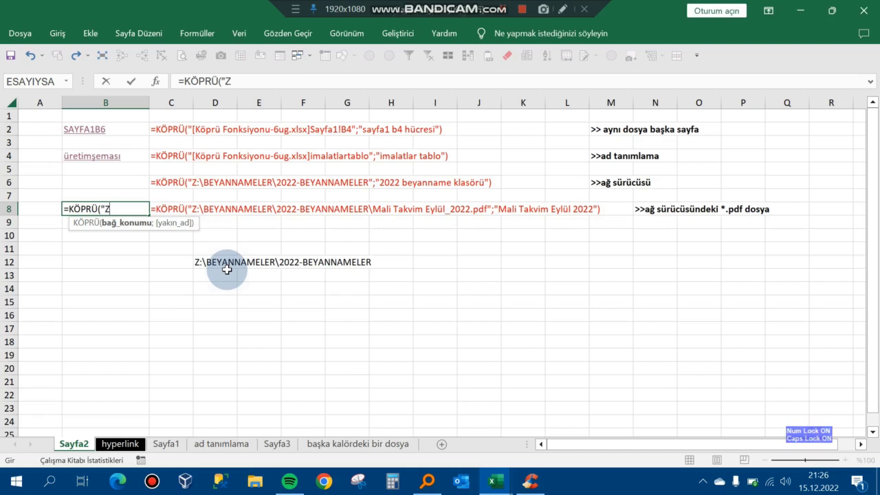
type(":")
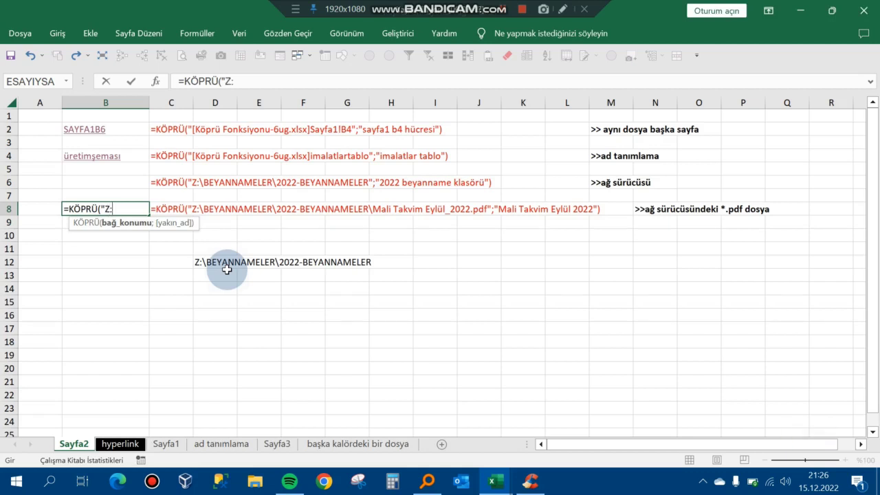
type("\\")
type("BEYANNA")
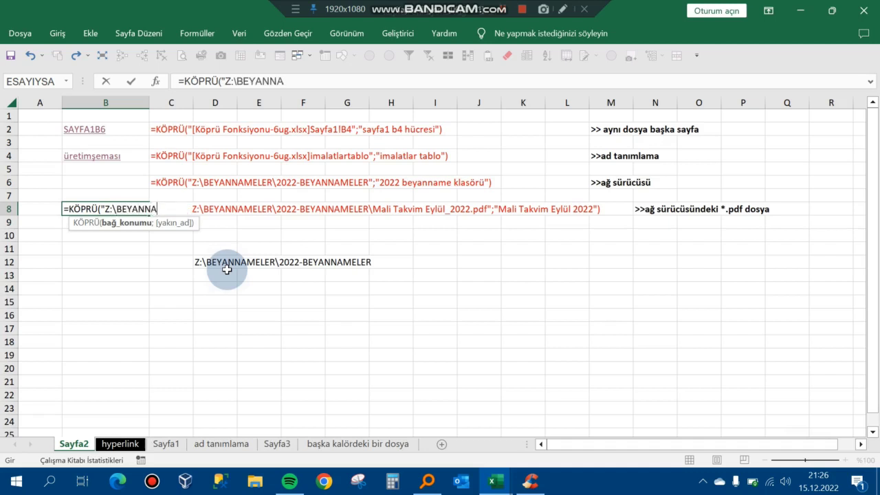
type("ME")
type("LER")
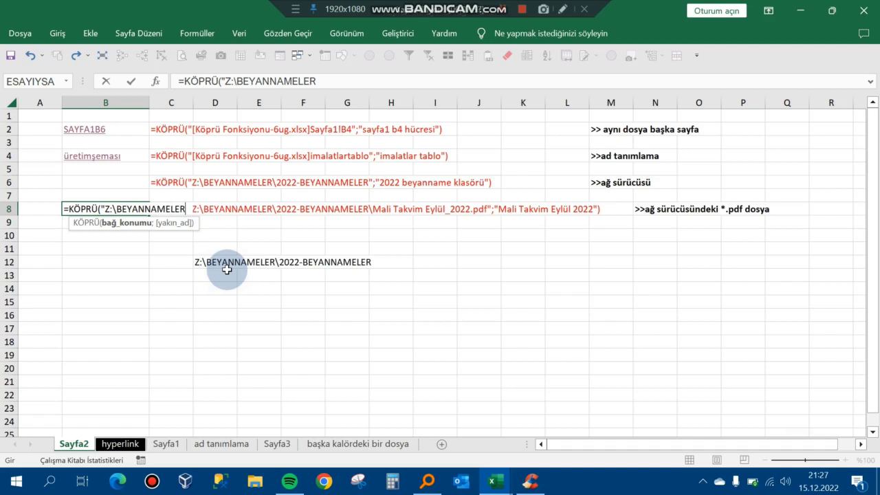
type("\\")
type("202")
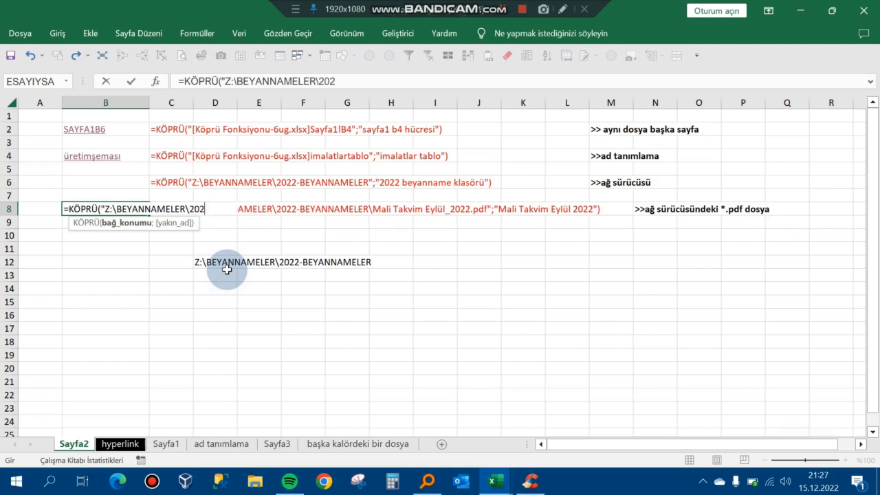
type("2-")
type("BE")
type("YAN")
key("BackSpace")
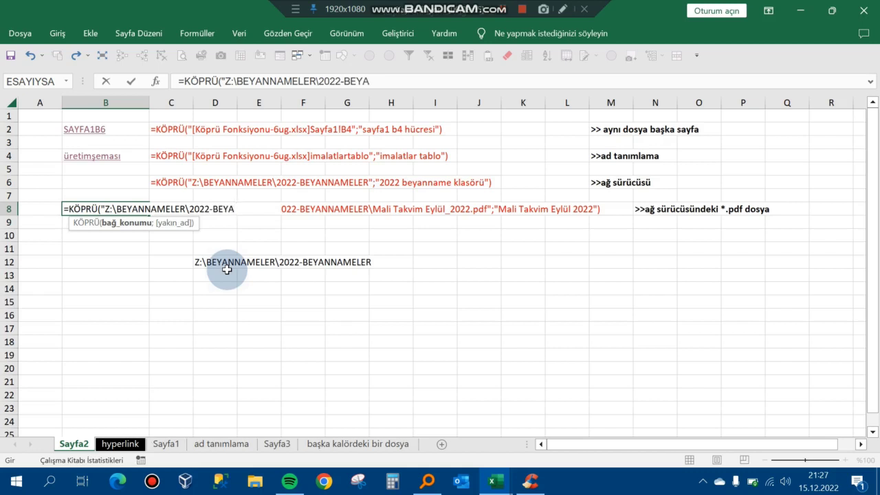
type("NNAMELER")
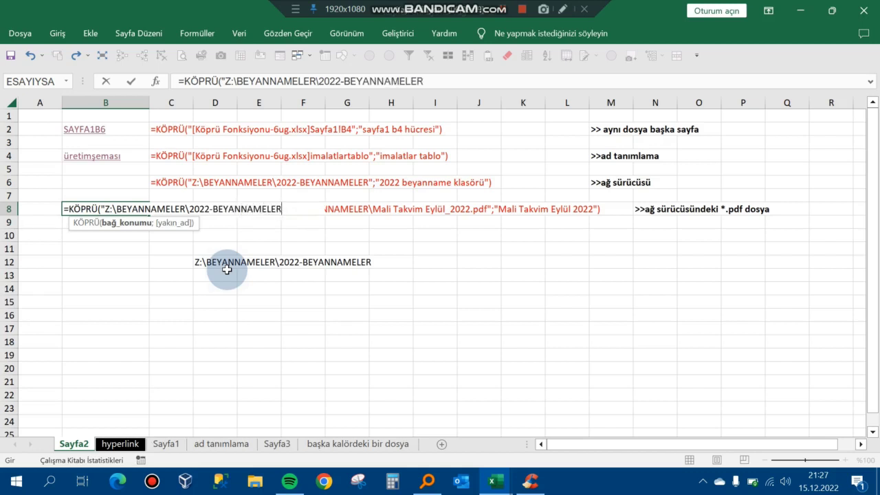
type("\\")
Finish the link to Mali Takvim Eylül_2022.pdf, displayed as Malitakvimeylül2022, and commit it.
type("m")
type("ALİ")
type(" Takvi")
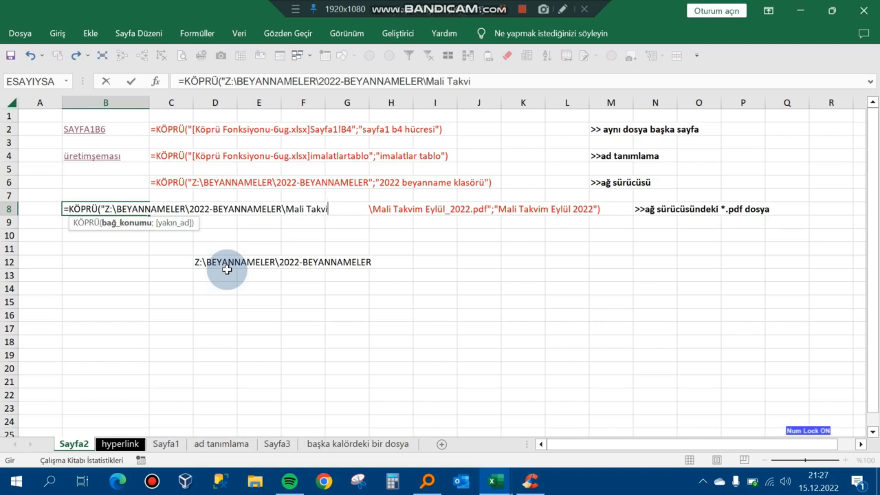
type("m")
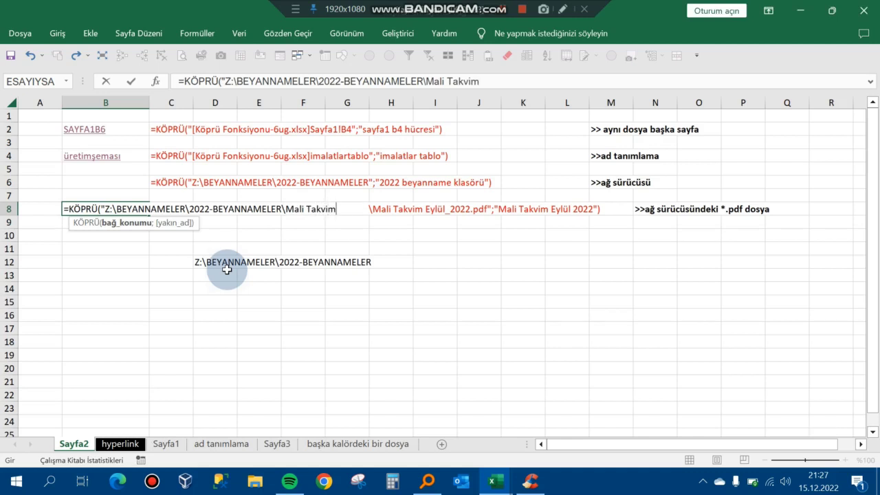
type(" Ey")
type("lül")
type("_")
type("2022")
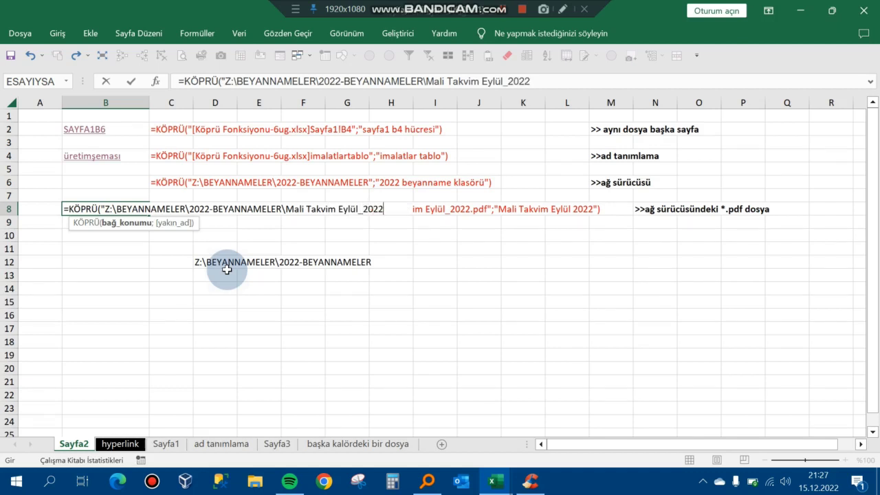
type(".")
type("pdf")
type("é")
key("BackSpace")
key("BackSpace")
type("f\"")
type(";")
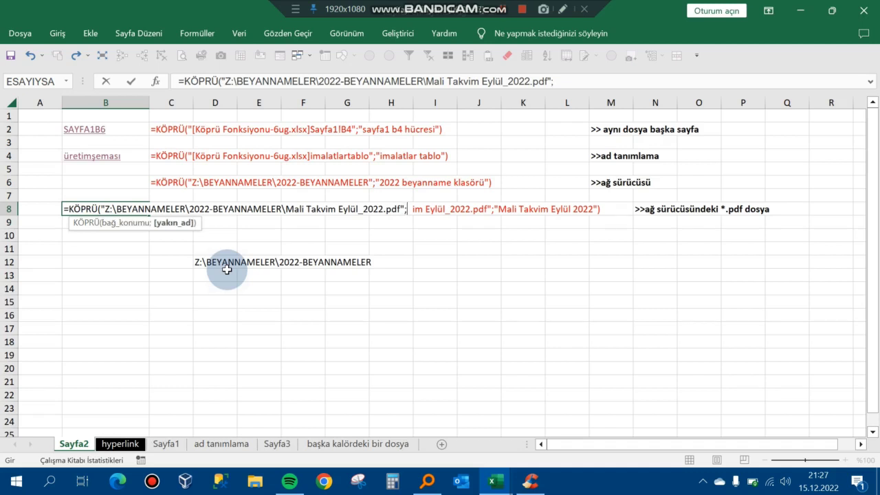
type("\"")
type("Malita")
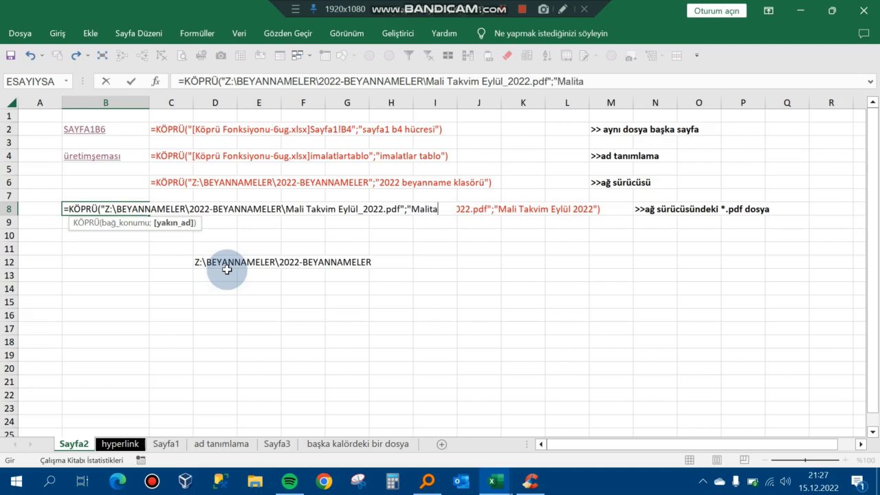
type("kvim")
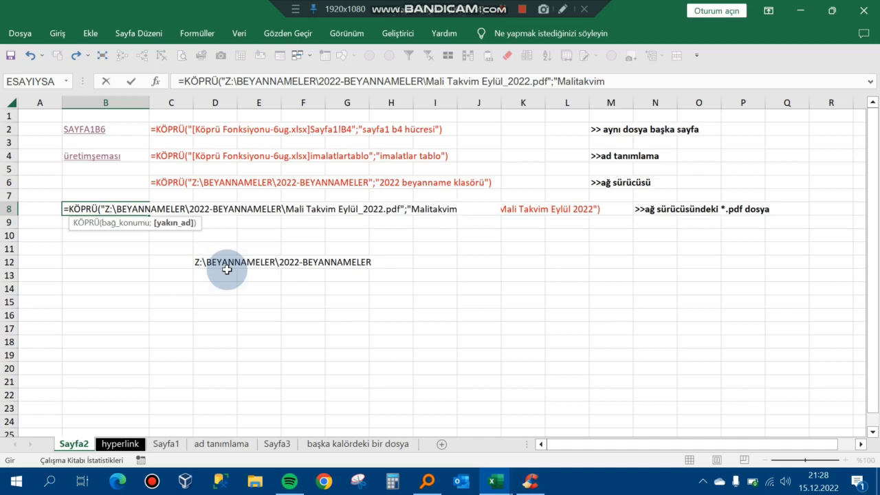
type("ey")
type("lül202")
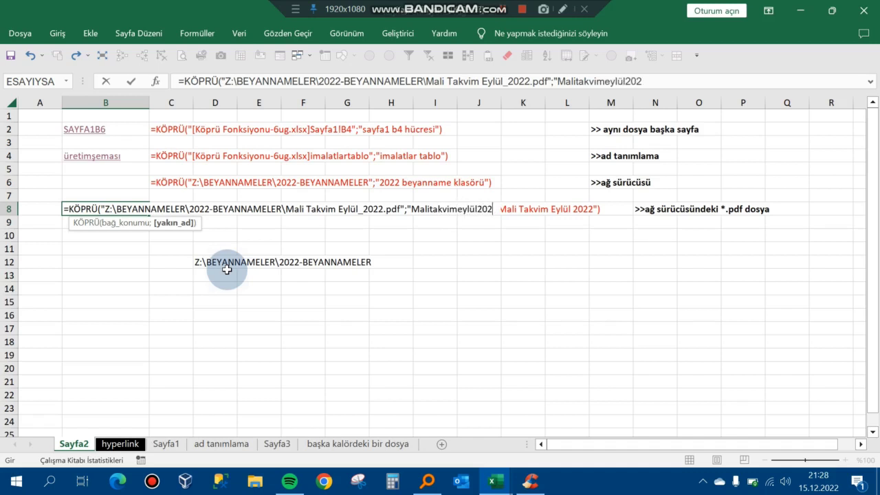
type("2\"")
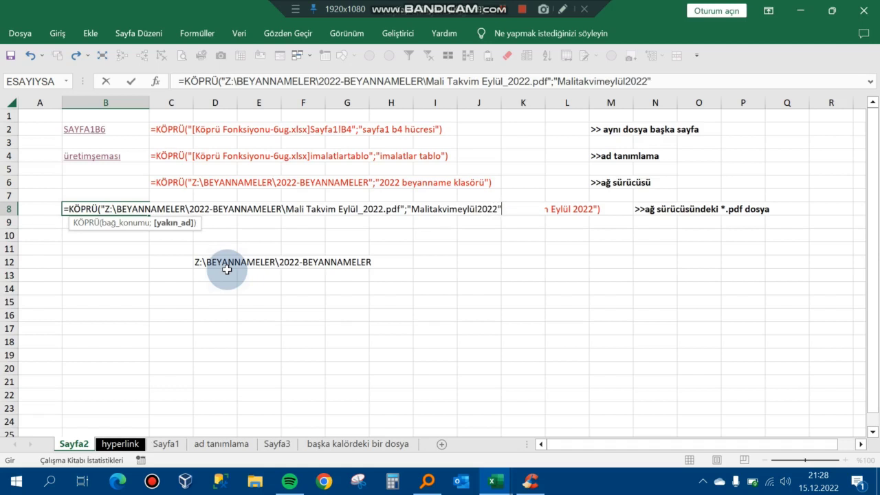
type(")")
key("Return")
key("Down")
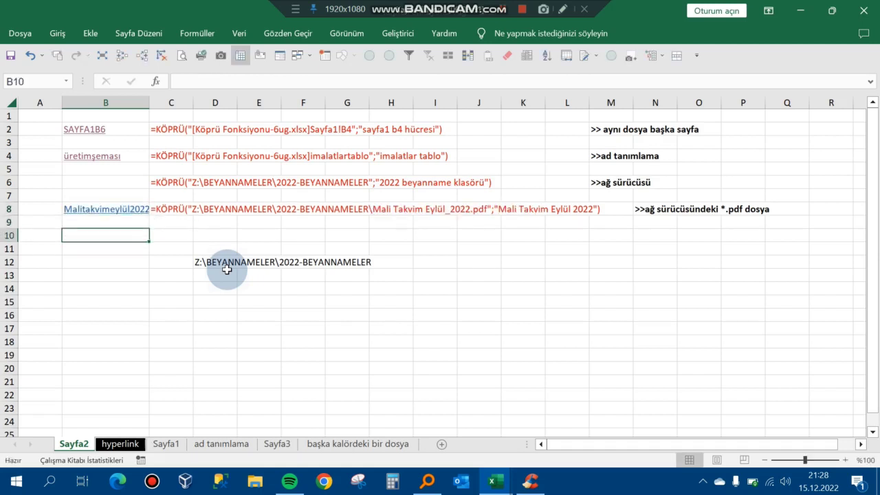
key("Down")
key("Down")
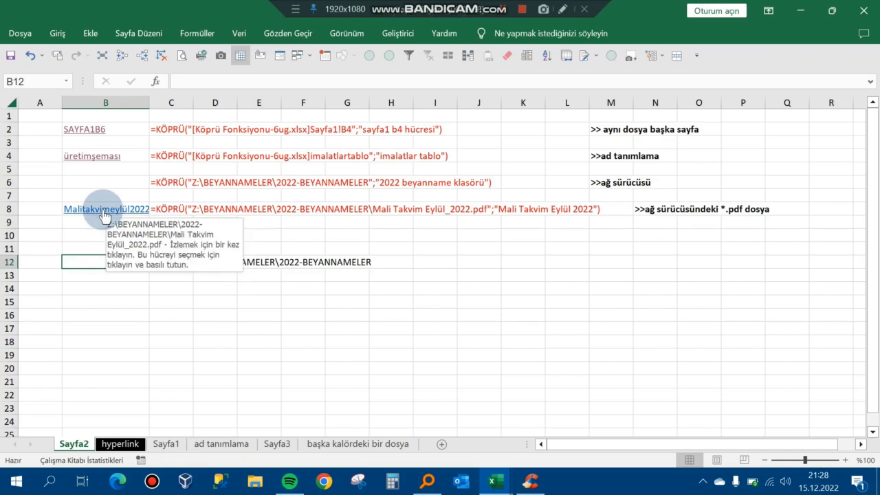
Follow the Malitakvimeylül2022 link in B8 to open Mali Takvim Eylül_2022.pdf.
left_click(104, 215)
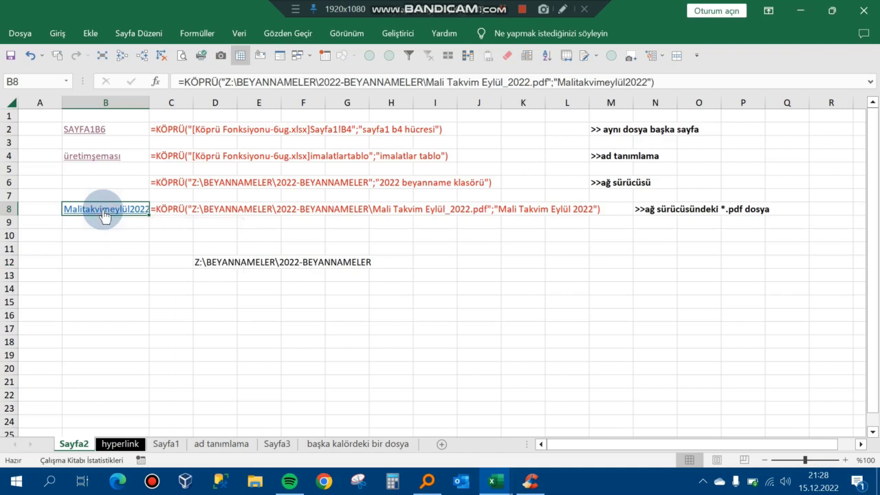
left_click(103, 215)
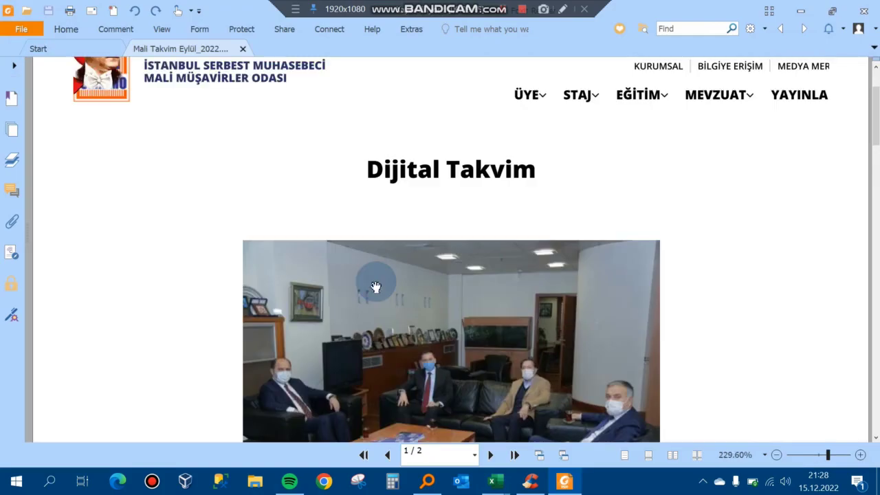
Scroll through both pages of the September 2022 calendar PDF, then close Foxit to return to Excel.
scroll(761, 236, "down", 5)
scroll(762, 235, "down", 5)
scroll(762, 235, "down", 5)
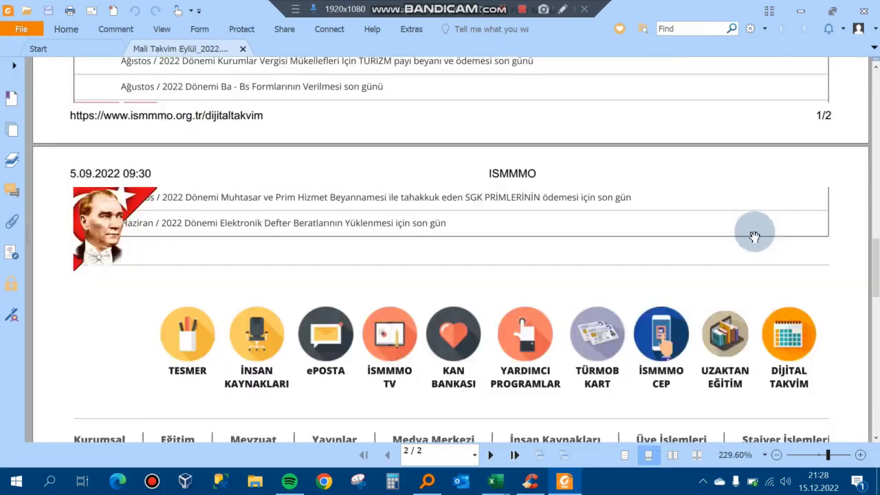
scroll(749, 235, "down", 5)
scroll(749, 235, "down", 3)
scroll(744, 246, "up", 3)
scroll(744, 242, "up", 10)
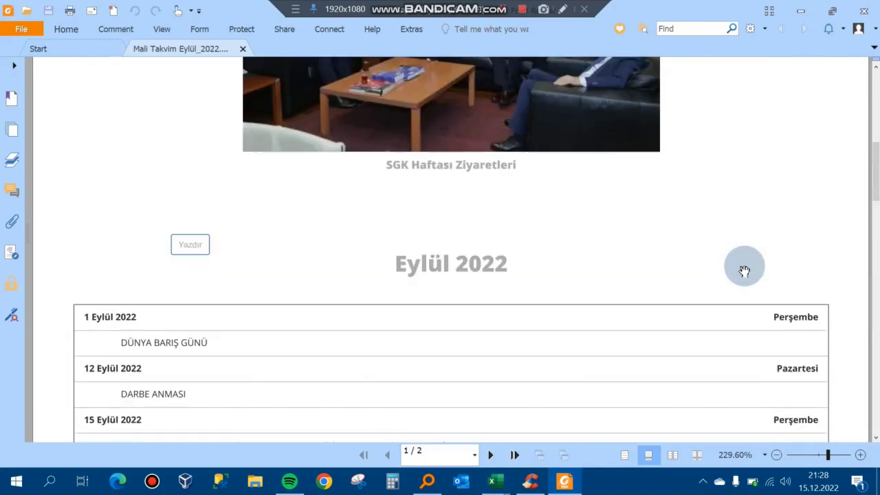
scroll(744, 266, "up", 10)
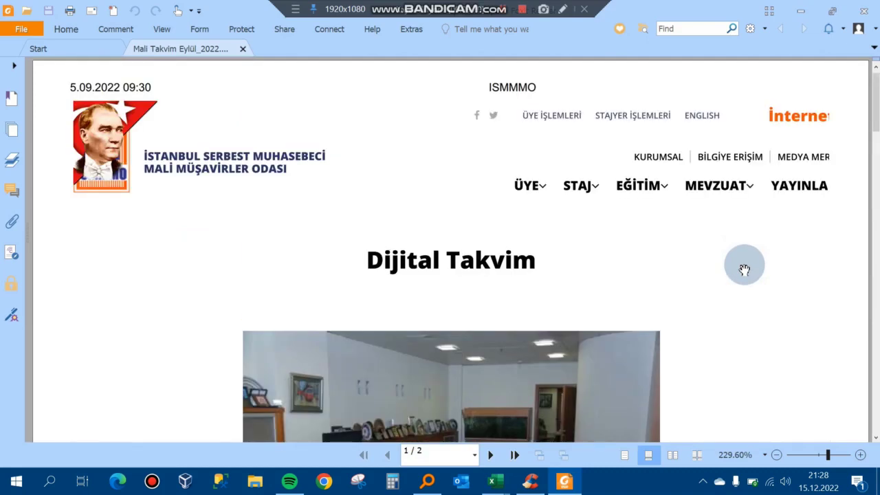
left_click(872, 7)
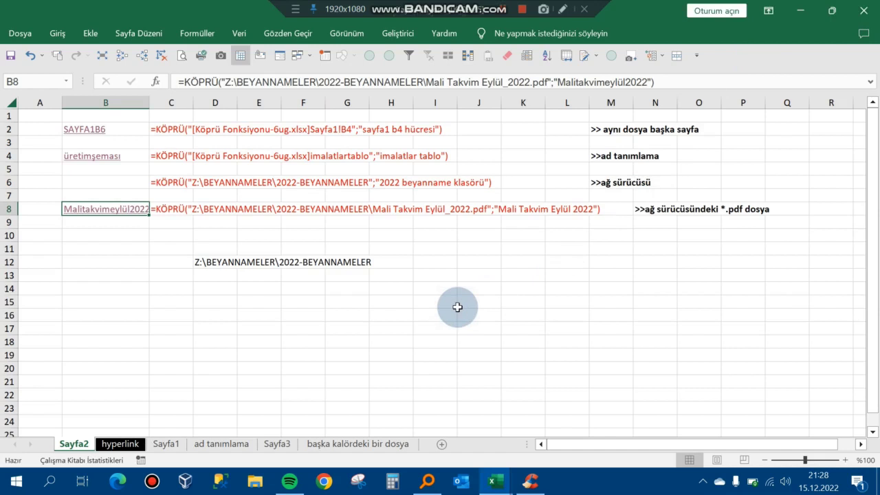
Go to the hyperlink sheet showing the four KÖPRÜ example links and explanation box.
left_click(242, 287)
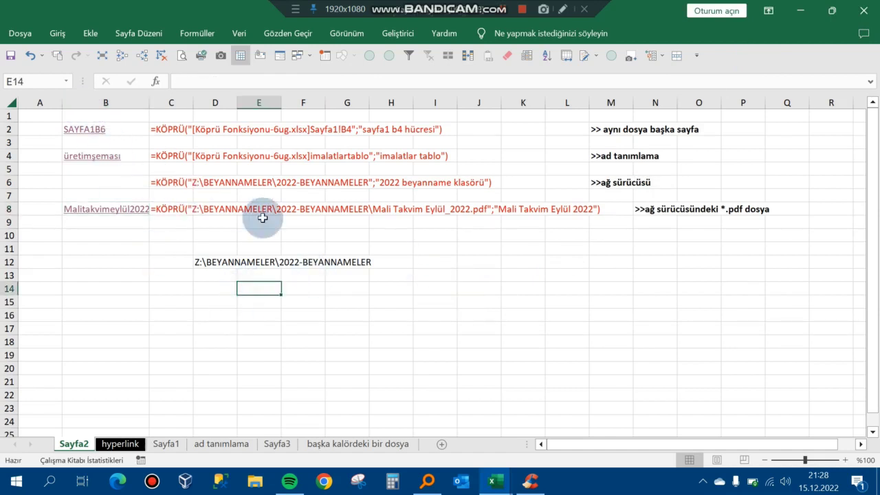
left_click(398, 278)
left_click(306, 316)
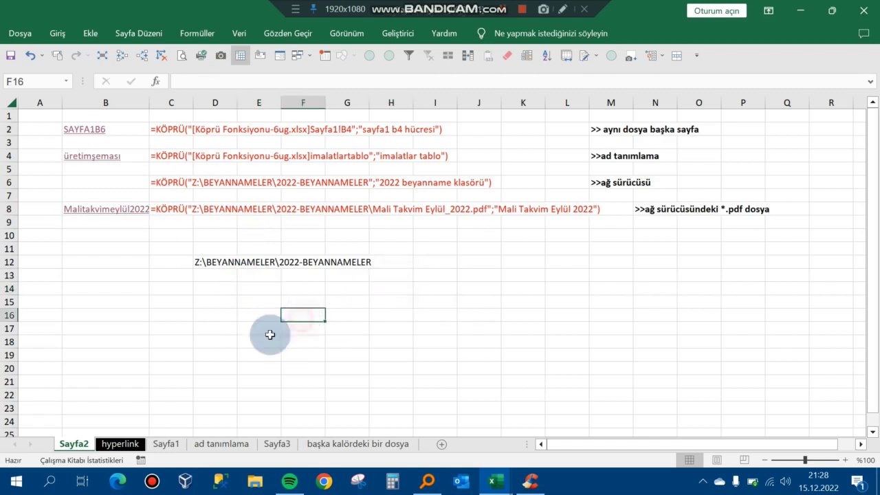
left_click(88, 34)
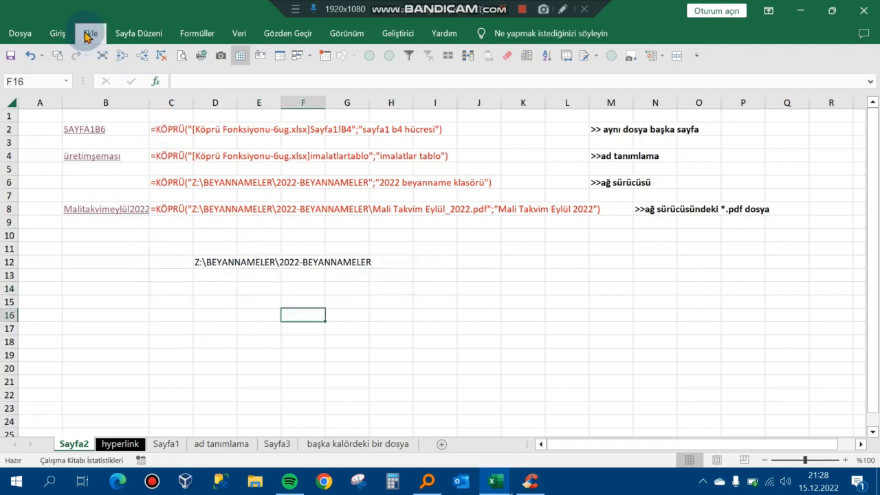
left_click(132, 444)
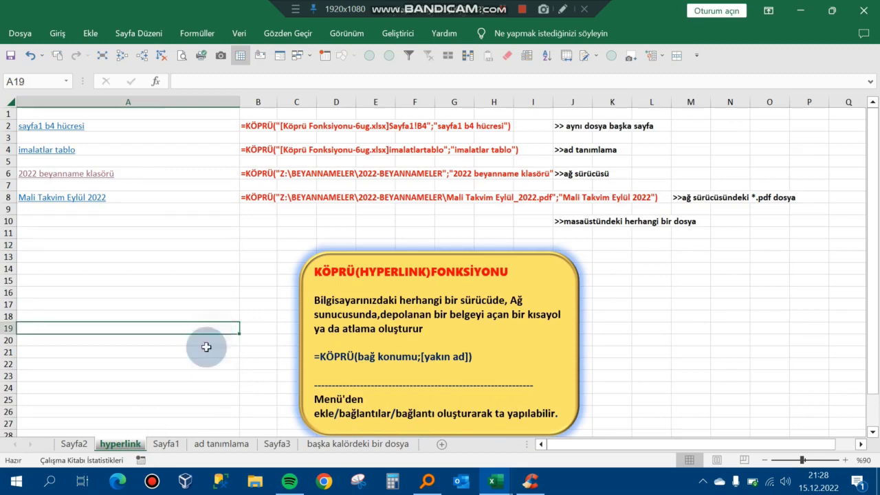
On Sayfa1, open the Köprü Ekle dialog via Ekle > Bağlantı and close it unchanged.
left_click(175, 445)
left_click(280, 232)
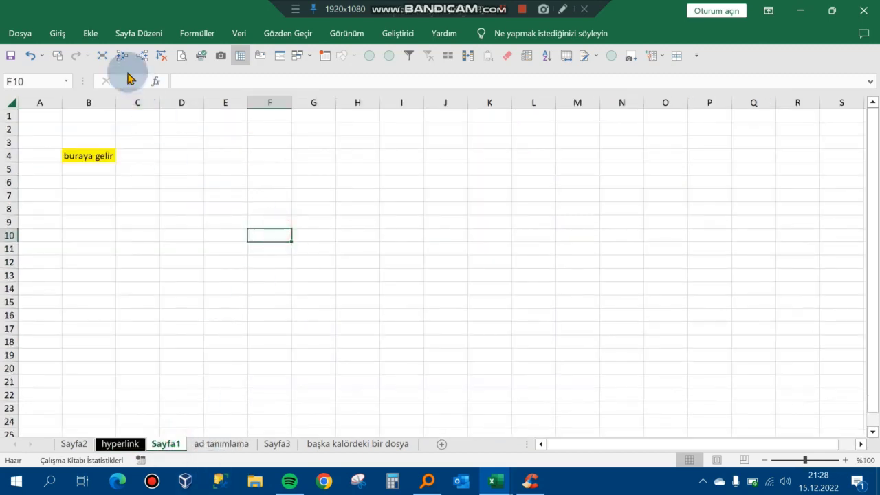
left_click(90, 33)
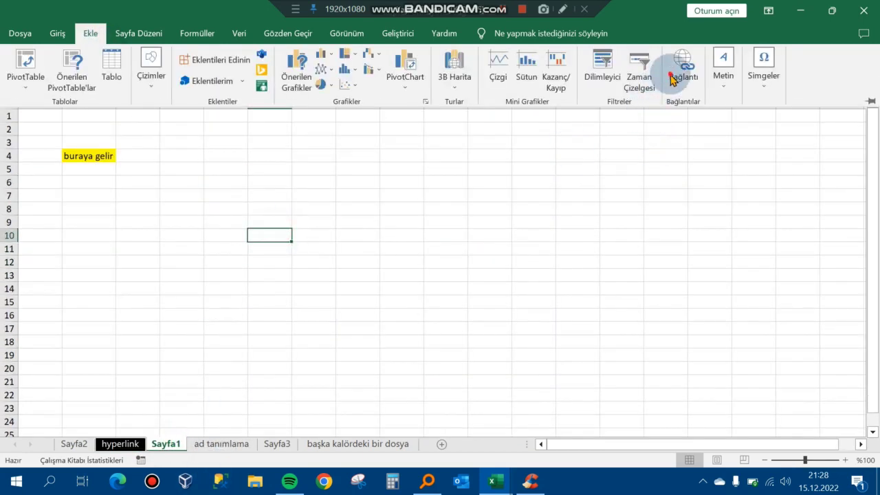
left_click(689, 78)
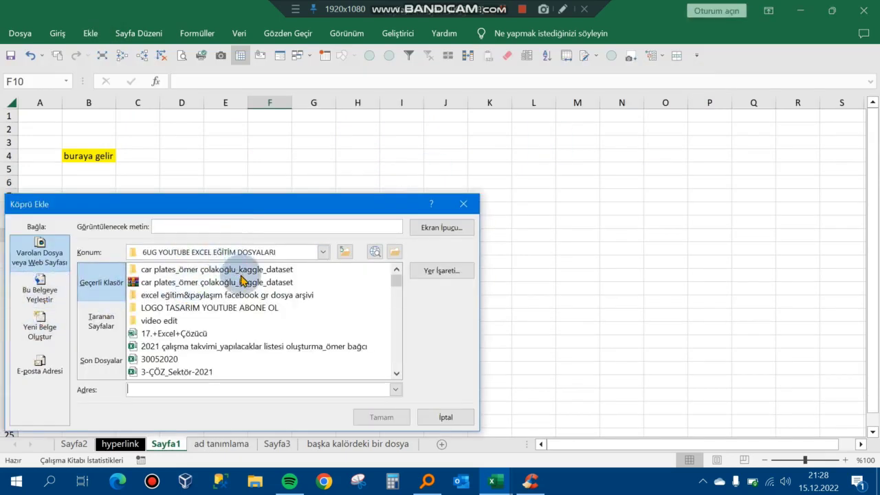
left_click(472, 205)
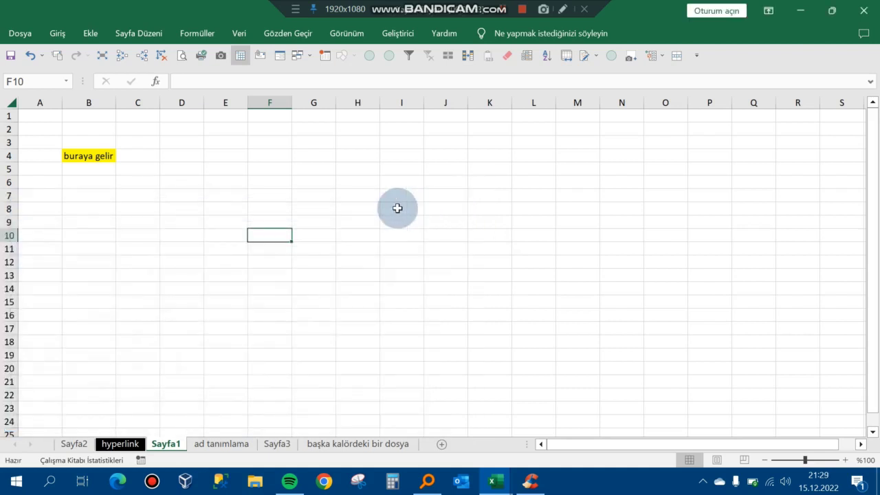